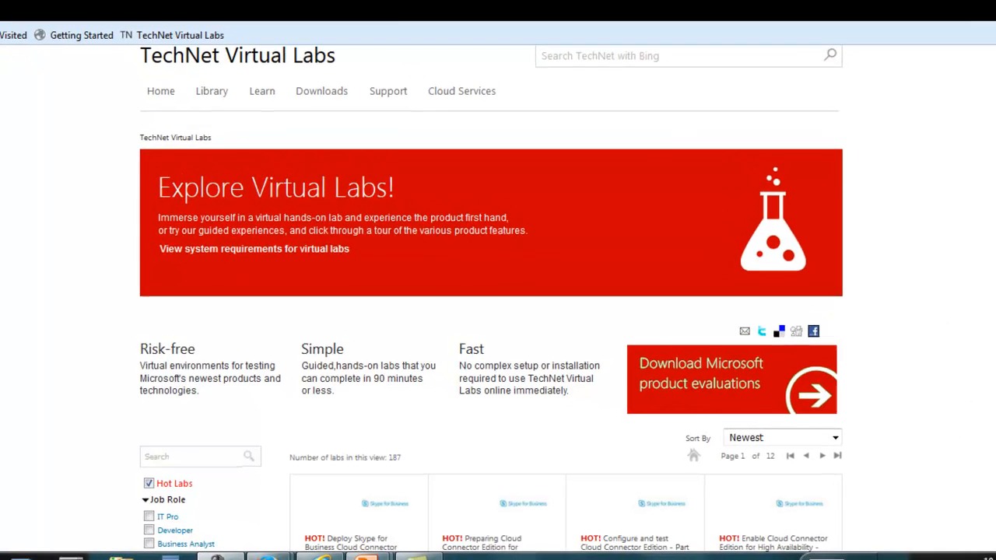
Filter the virtual lab catalogue to System Center 2012 R2 labs
scroll(498, 312, "down", 2)
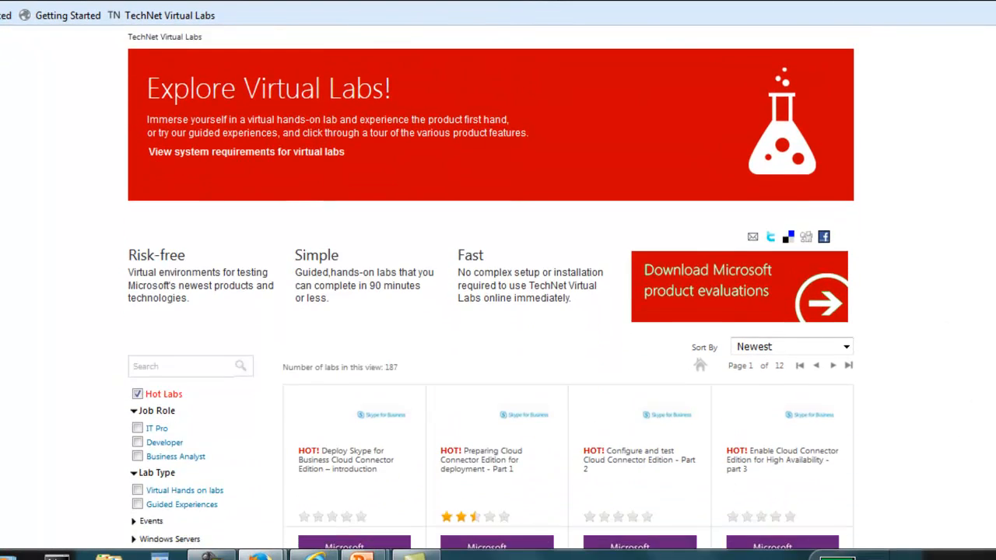
scroll(498, 311, "down", 3)
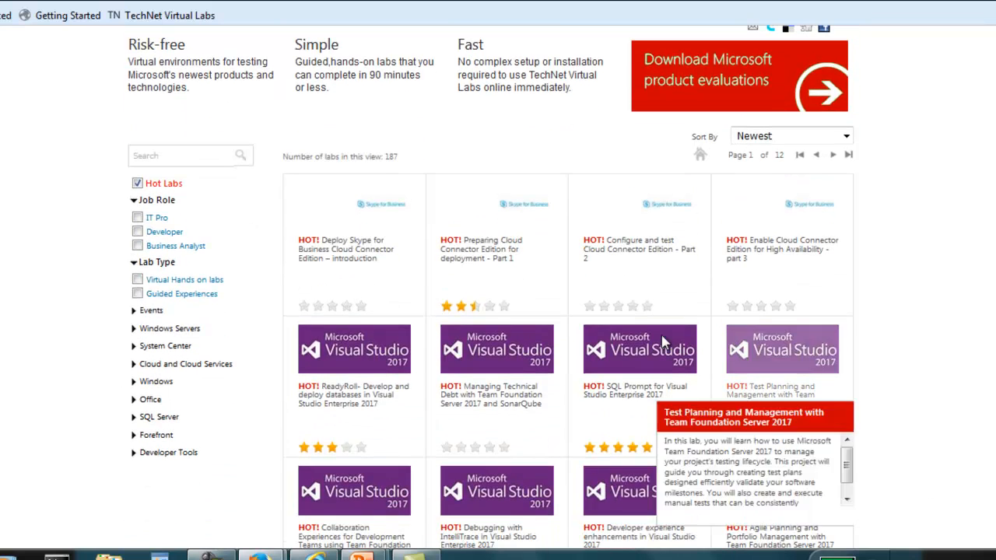
left_click(134, 347)
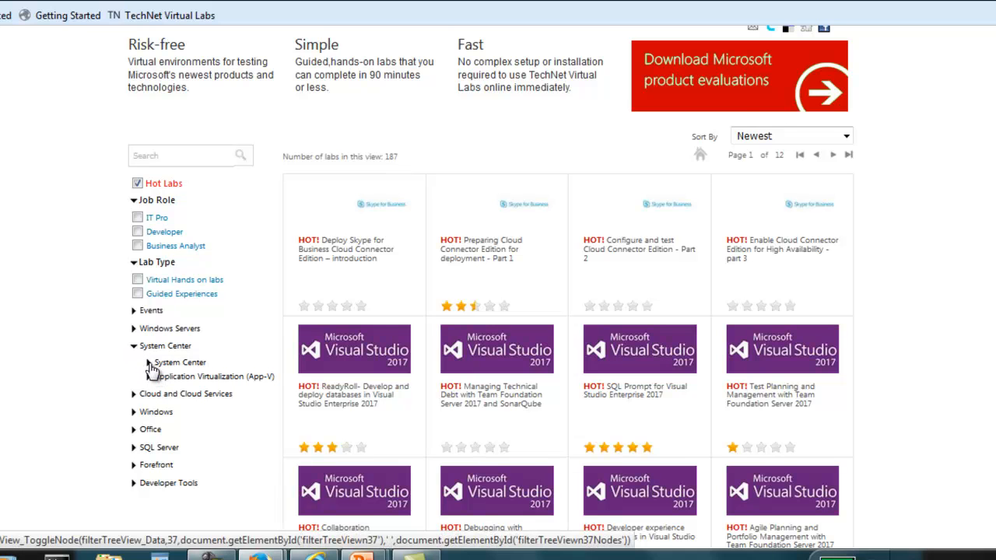
left_click(149, 364)
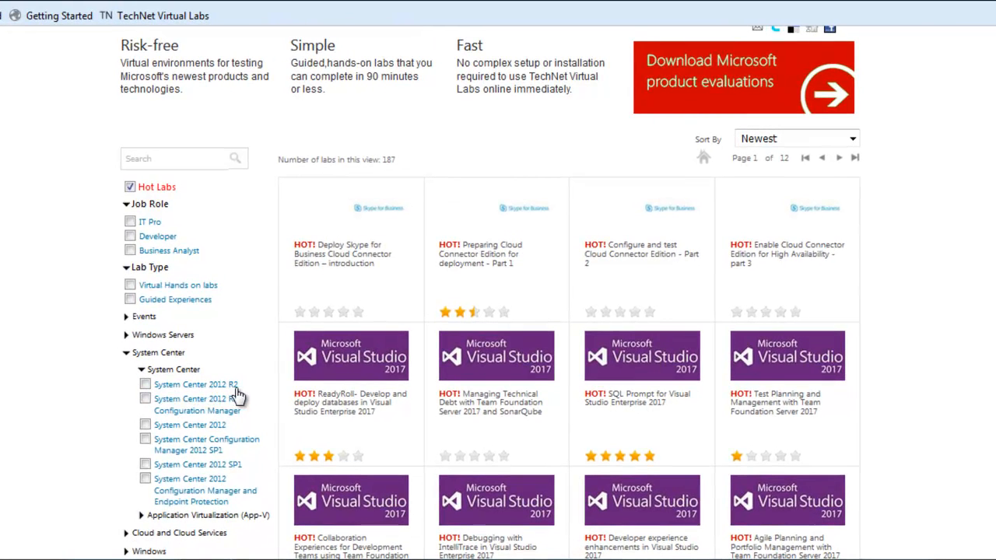
left_click(144, 384)
Open the 'System Center 2012 R2: Lab 3 – Infrastructure Monitoring' lab from the second results page
mouse_move(364, 415)
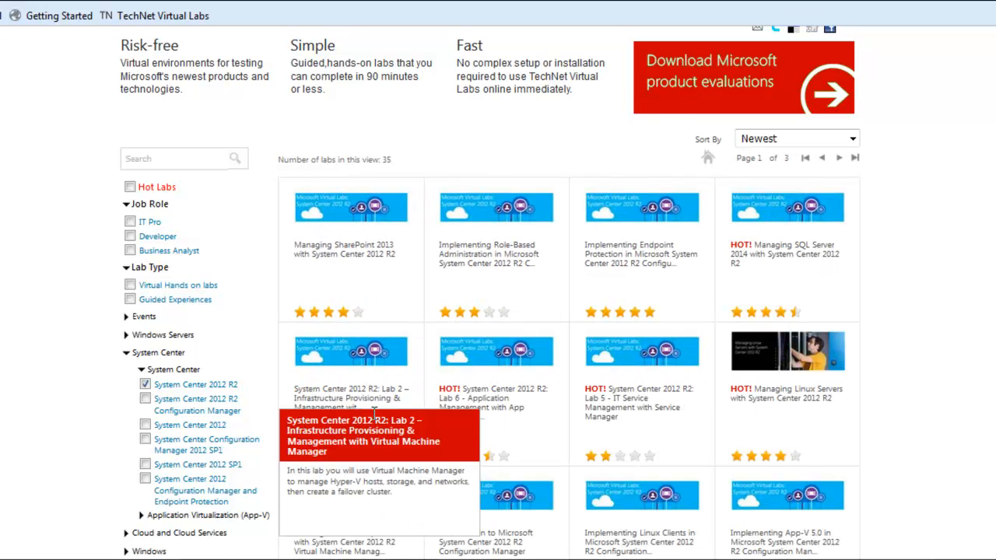
mouse_move(508, 277)
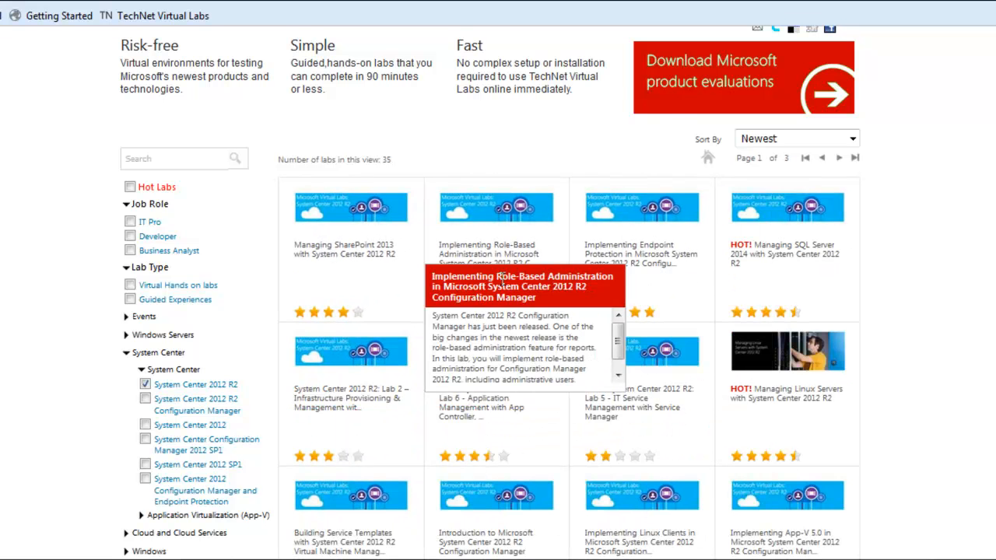
mouse_move(688, 281)
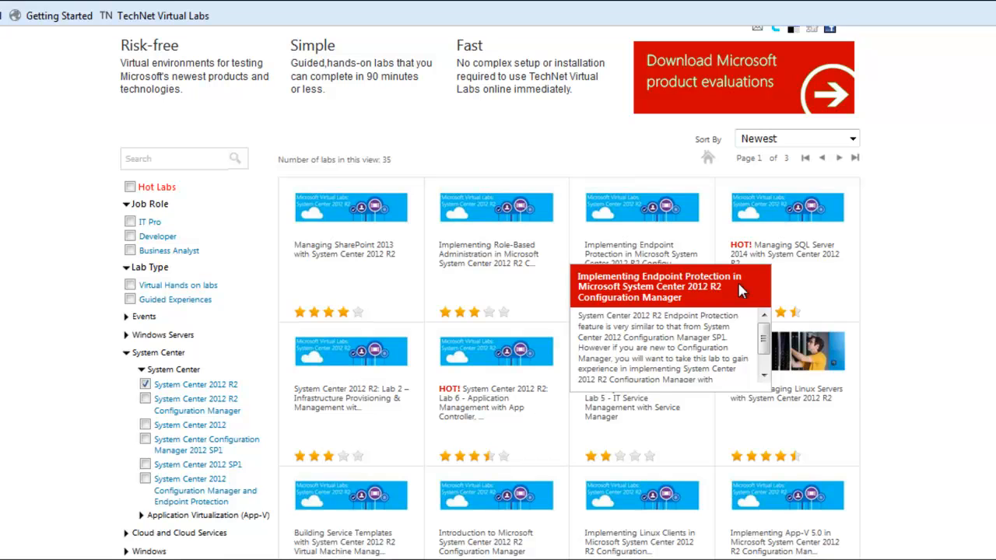
mouse_move(809, 237)
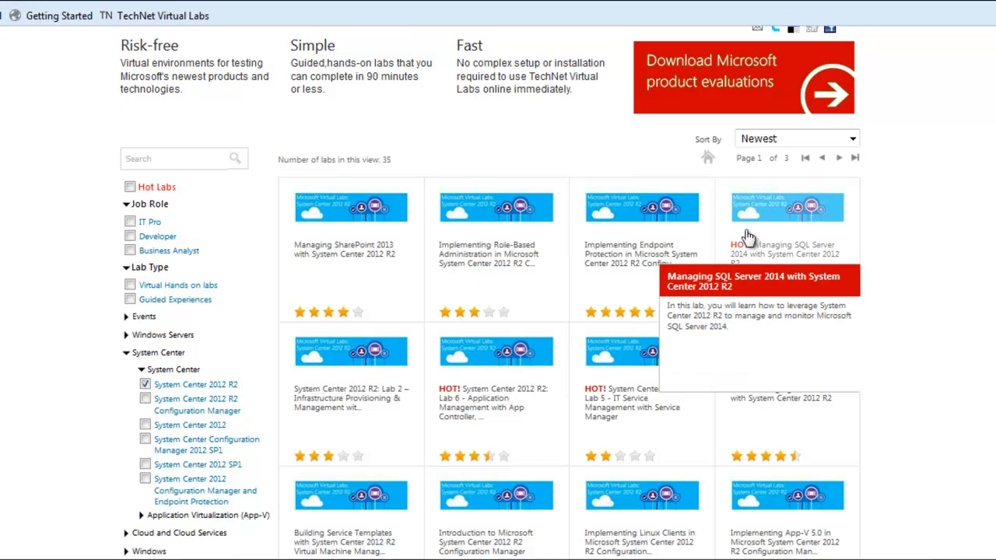
left_click(840, 160)
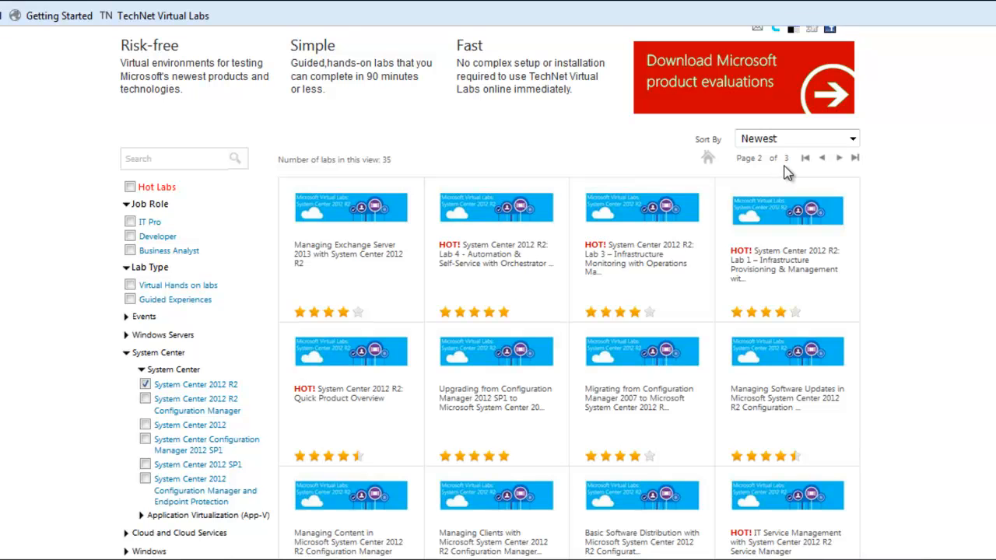
mouse_move(621, 232)
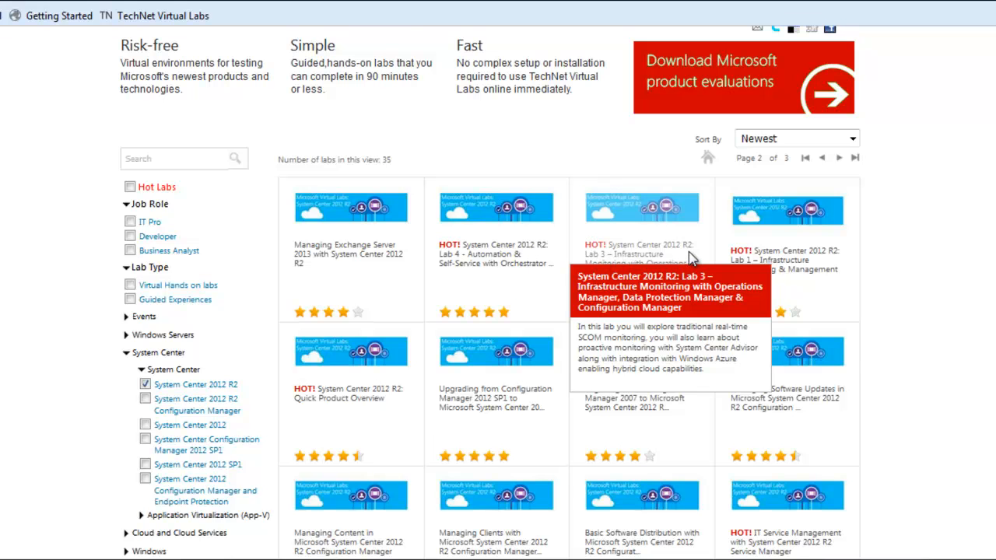
left_click(632, 223)
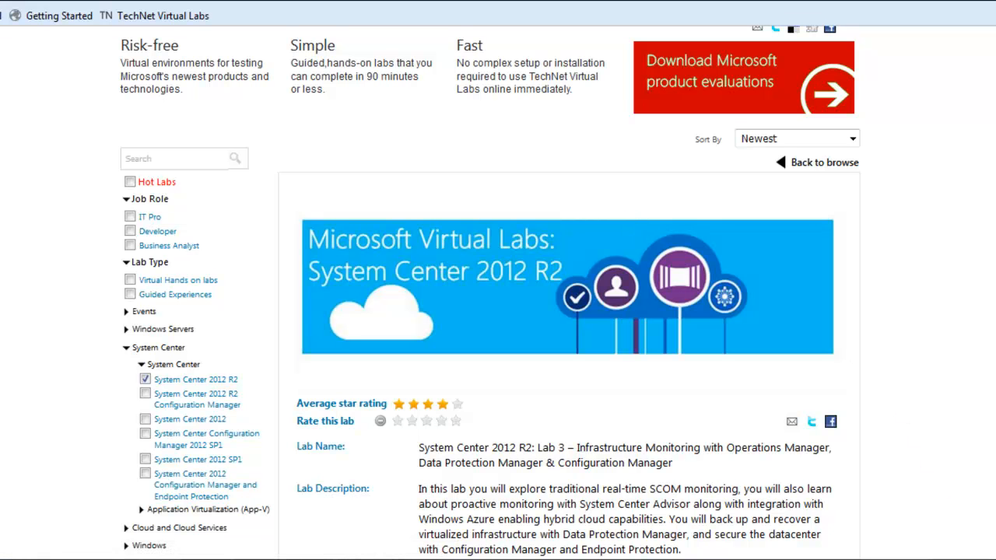
Start the lab and launch it
scroll(491, 312, "down", 3)
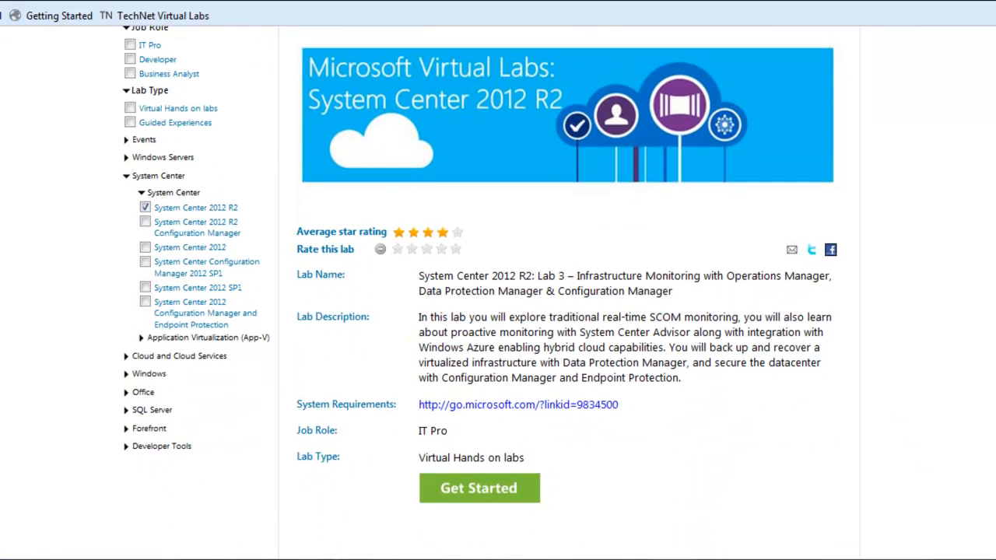
left_click(483, 490)
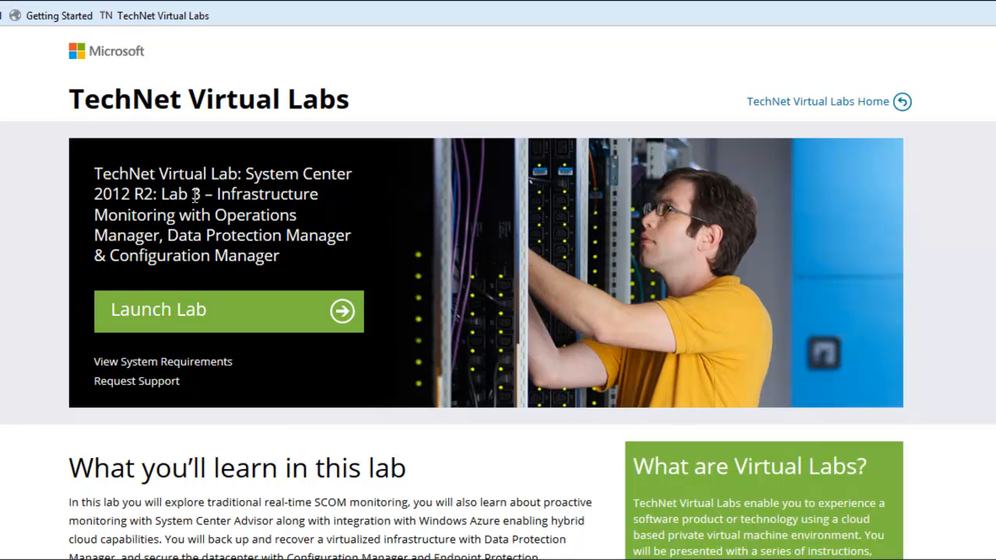
left_click(340, 312)
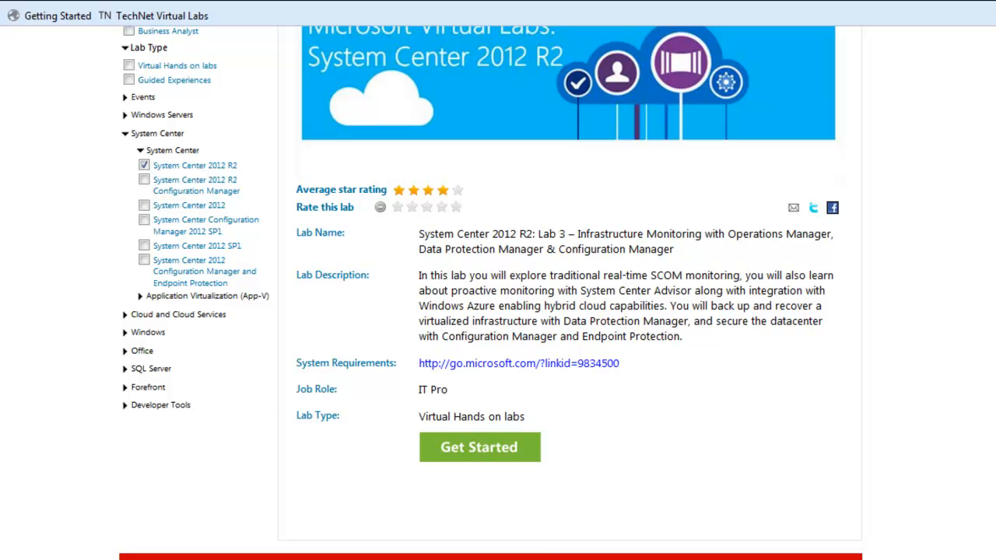
Switch to the running lab session window and close the Objective dialog
left_click(397, 515)
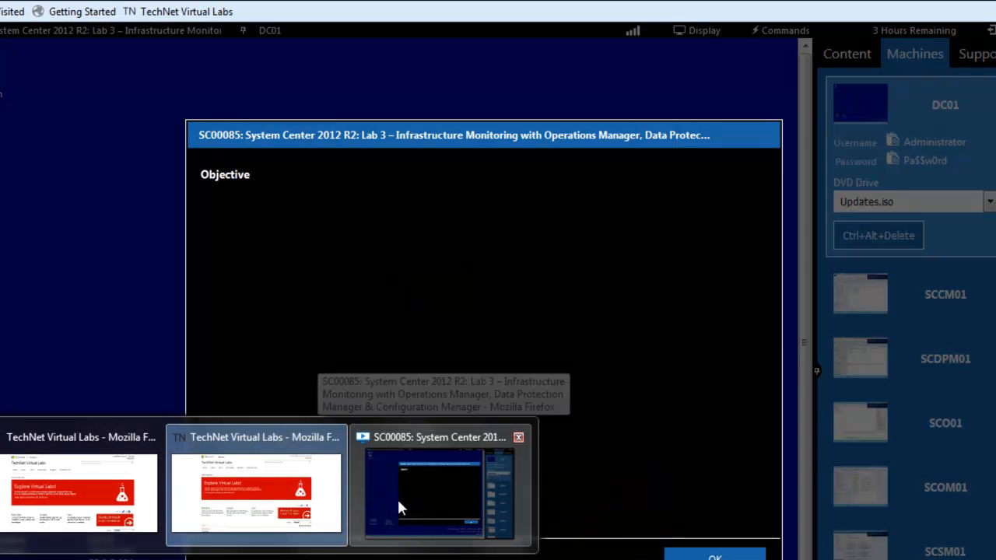
left_click(399, 507)
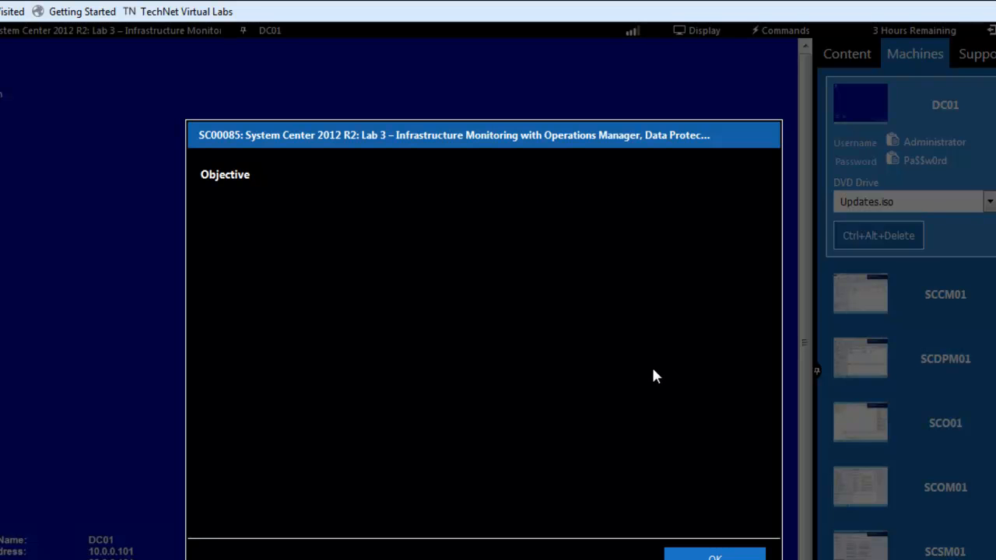
left_click(713, 555)
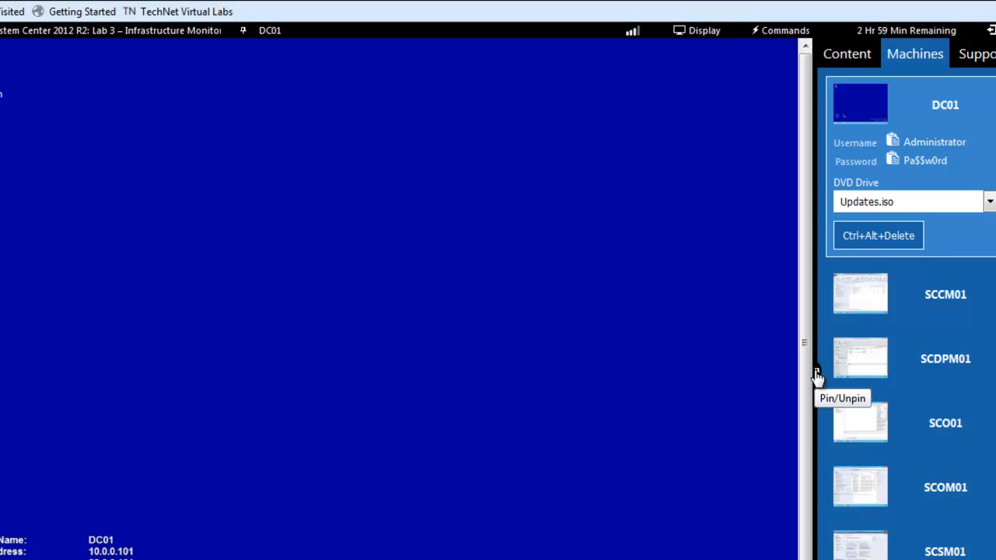
Unpin the machines panel and bring the DC01 lab session back to the front
left_click(817, 377)
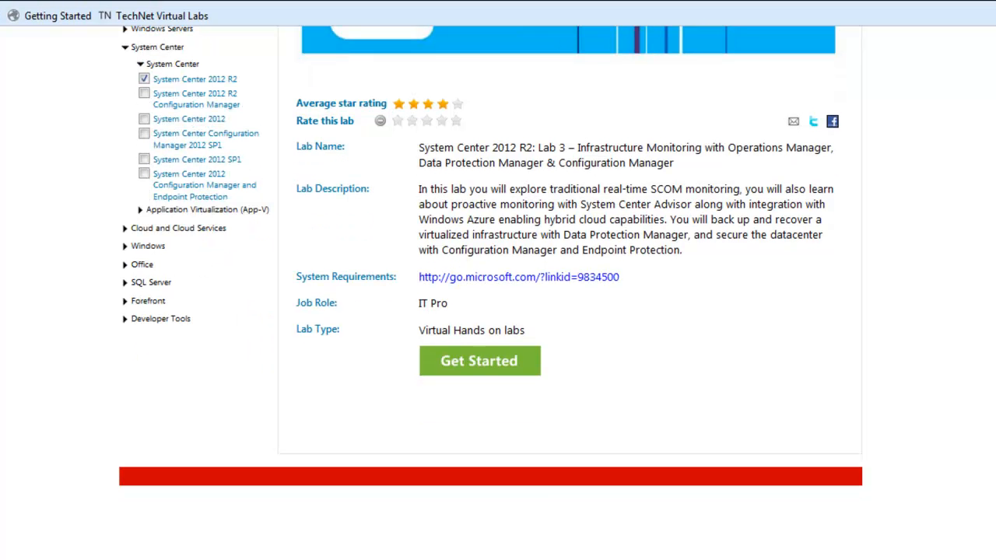
mouse_move(378, 557)
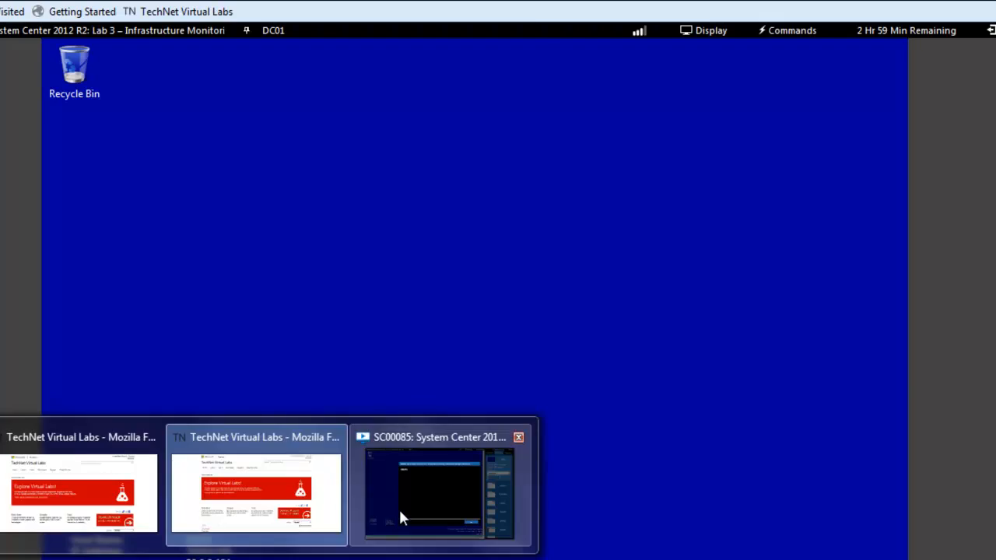
left_click(397, 508)
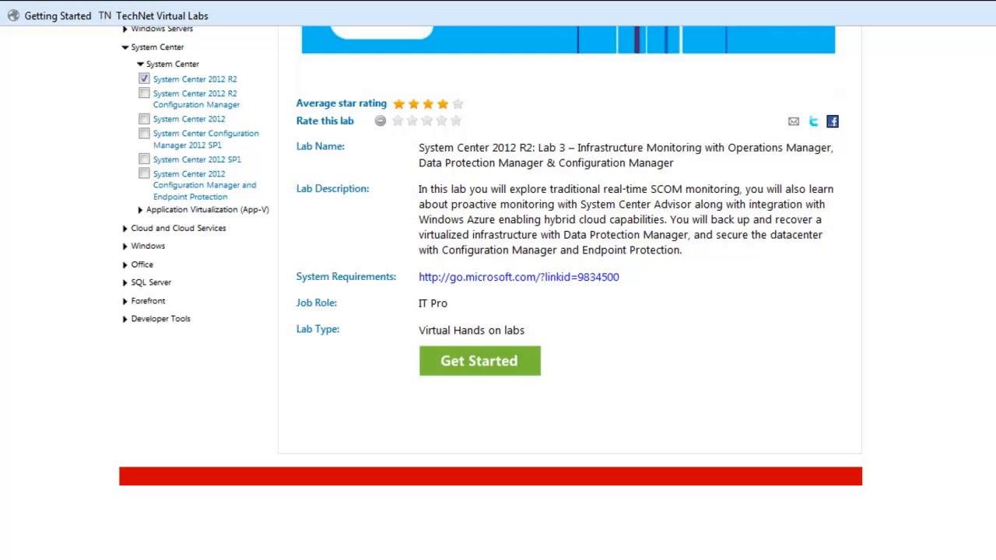
scroll(498, 280, "down", 1)
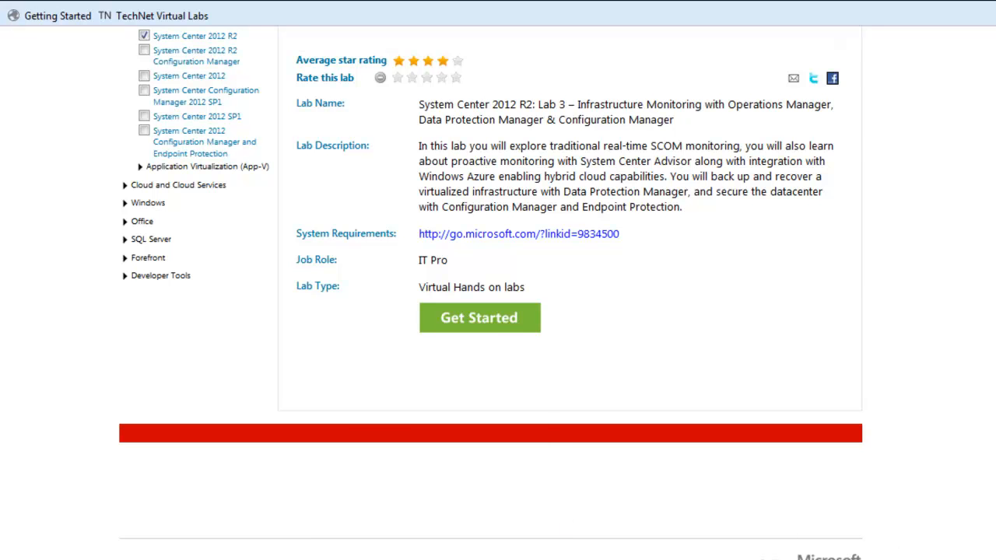
left_click(380, 514)
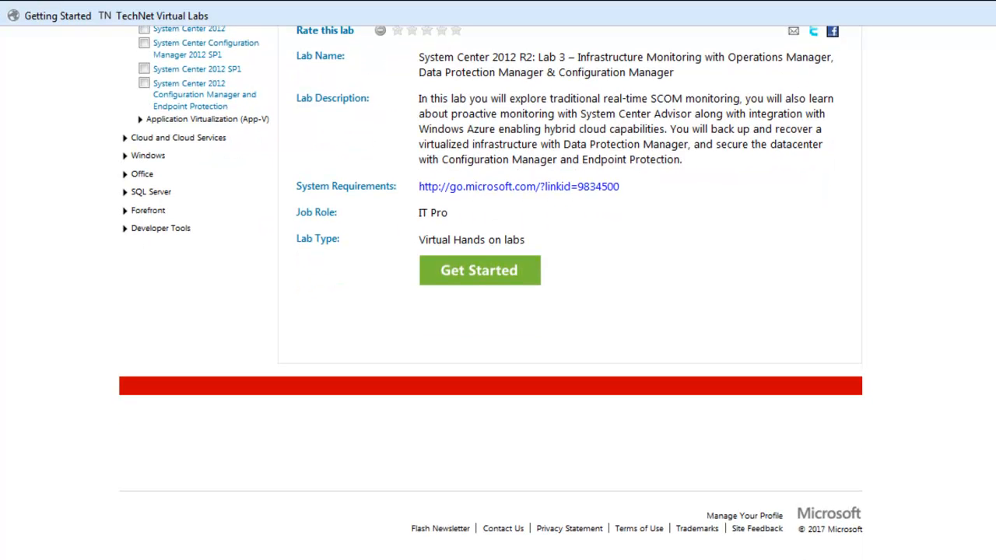
mouse_move(255, 559)
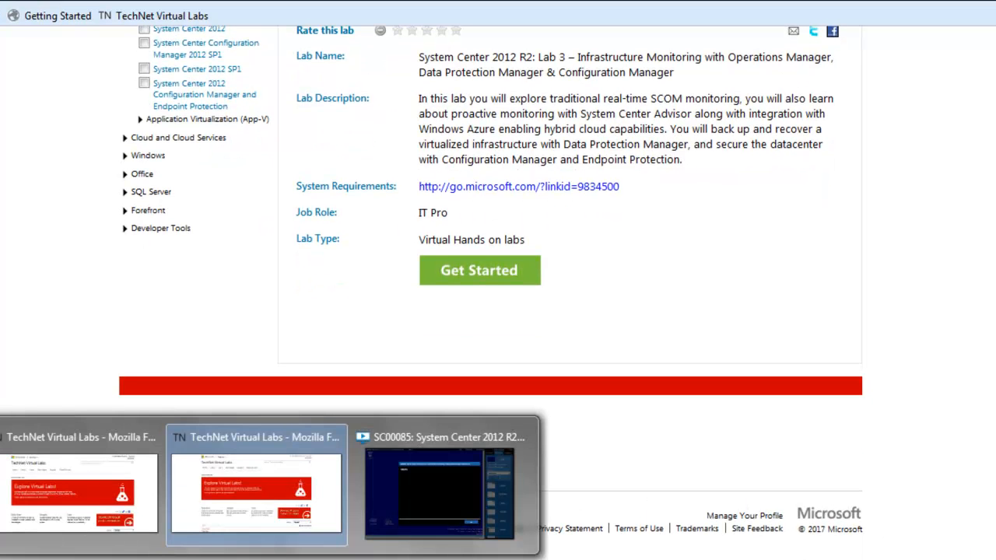
left_click(395, 503)
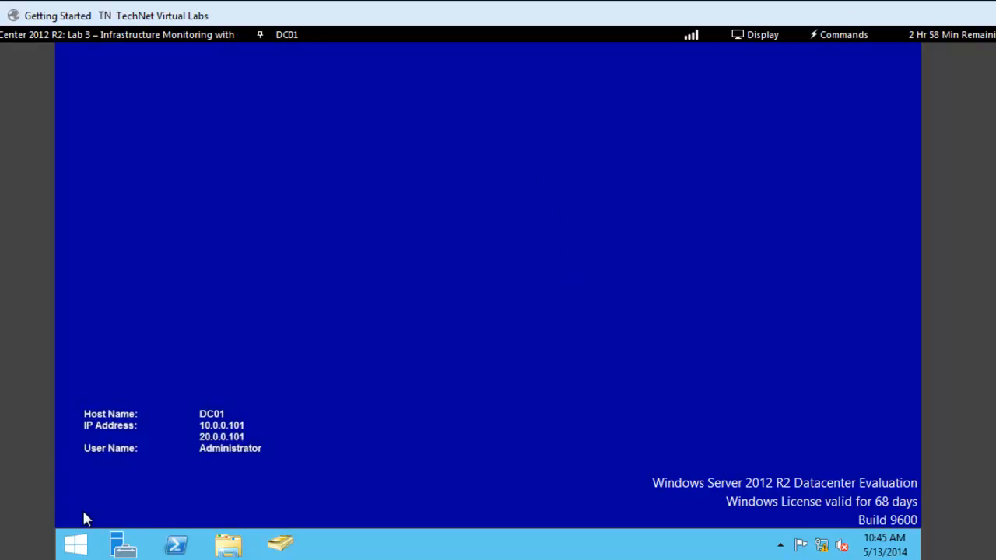
Open Server Manager on DC01 and launch Active Directory Users and Computers
left_click(126, 545)
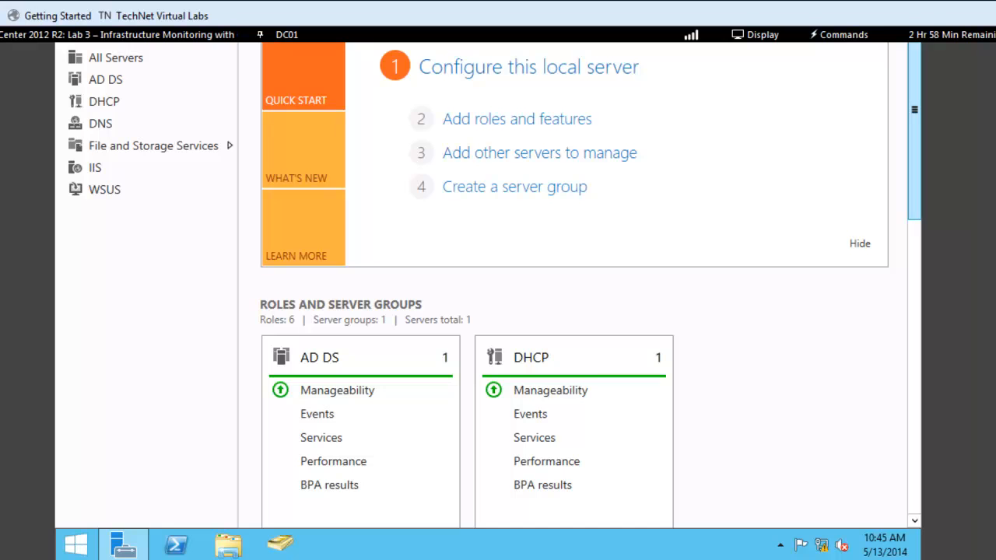
scroll(489, 301, "up", 3)
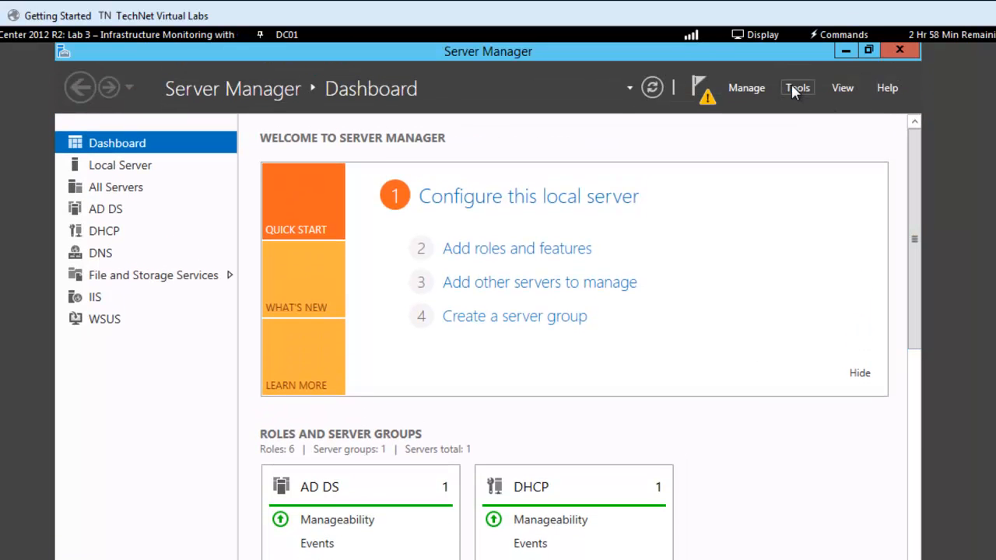
left_click(795, 90)
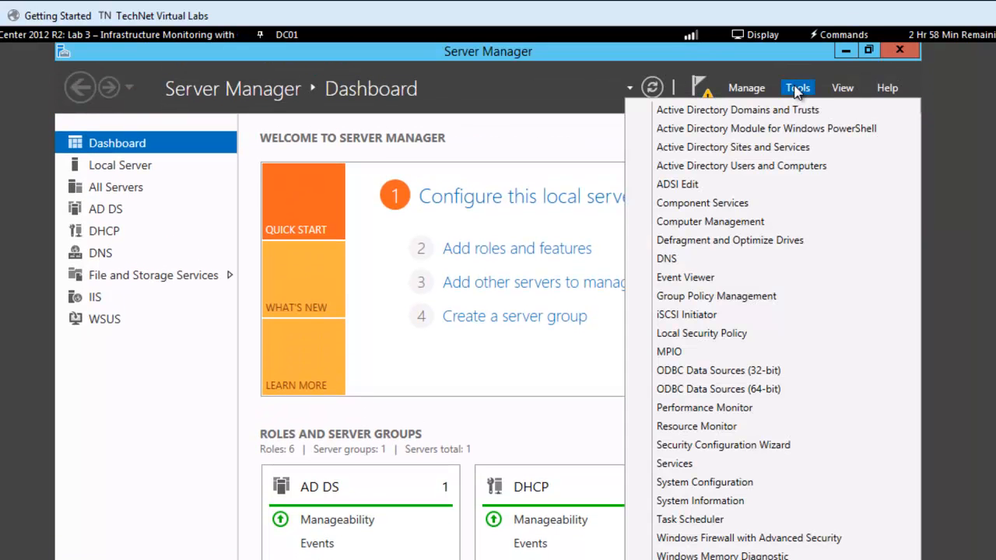
left_click(736, 166)
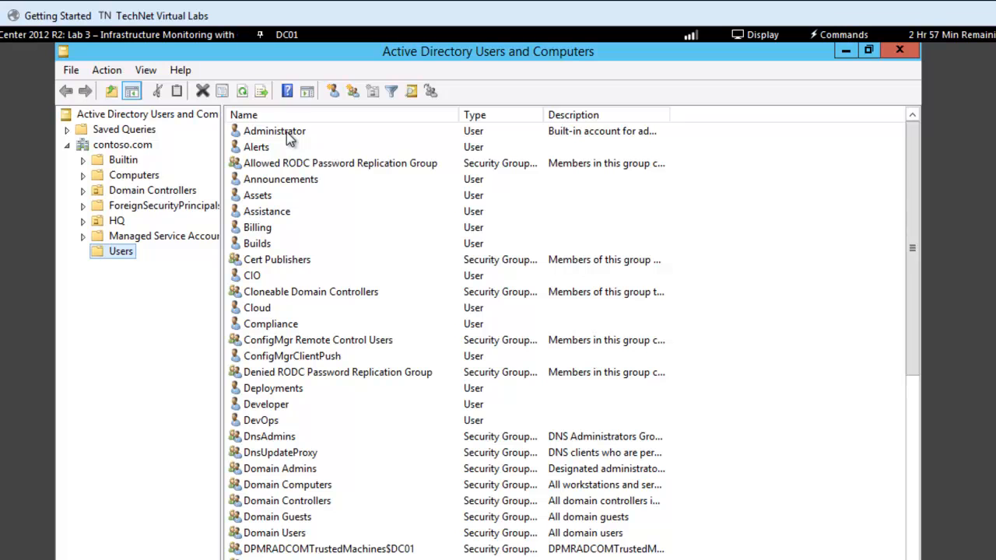
Browse the accounts in the contoso.com Users container
left_click(287, 133)
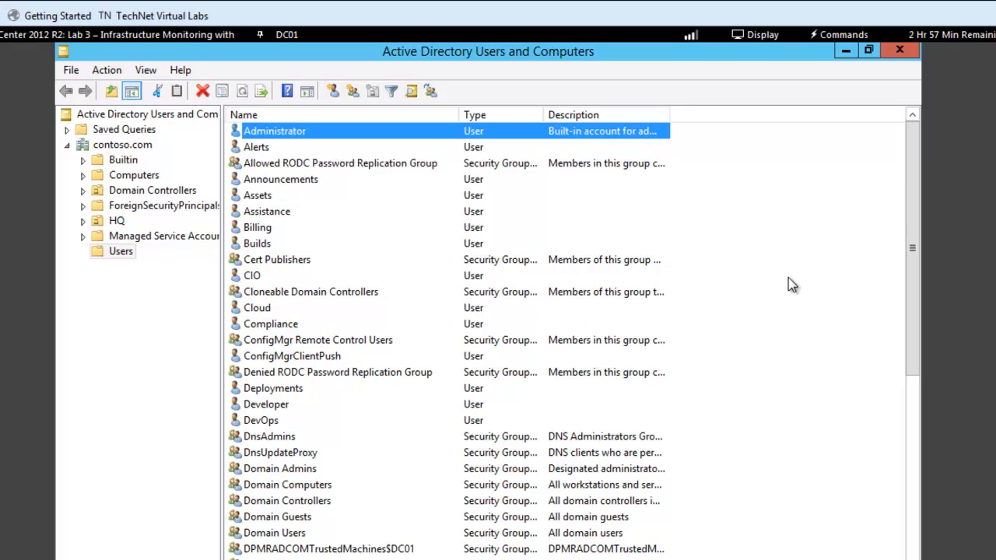
left_click_drag(908, 308, 915, 426)
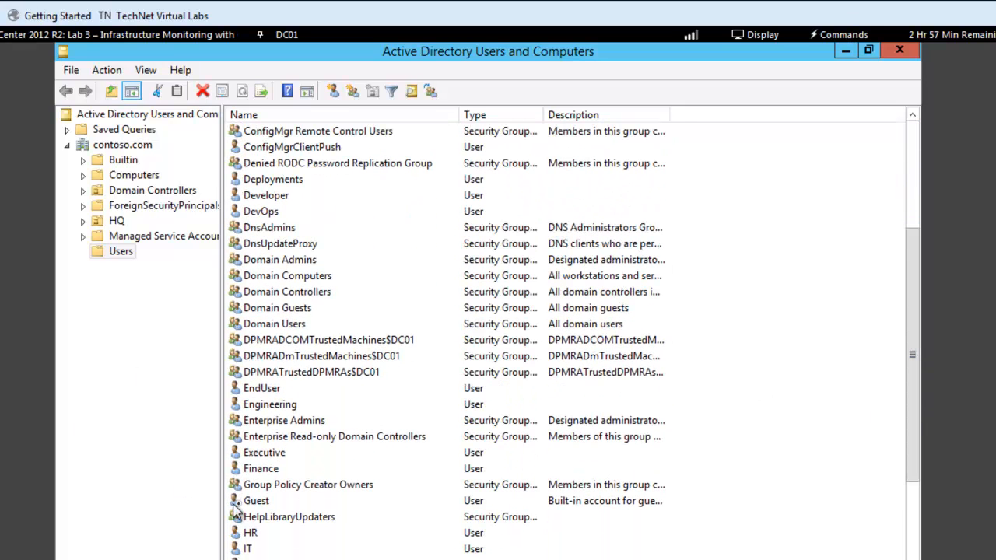
left_click(260, 504)
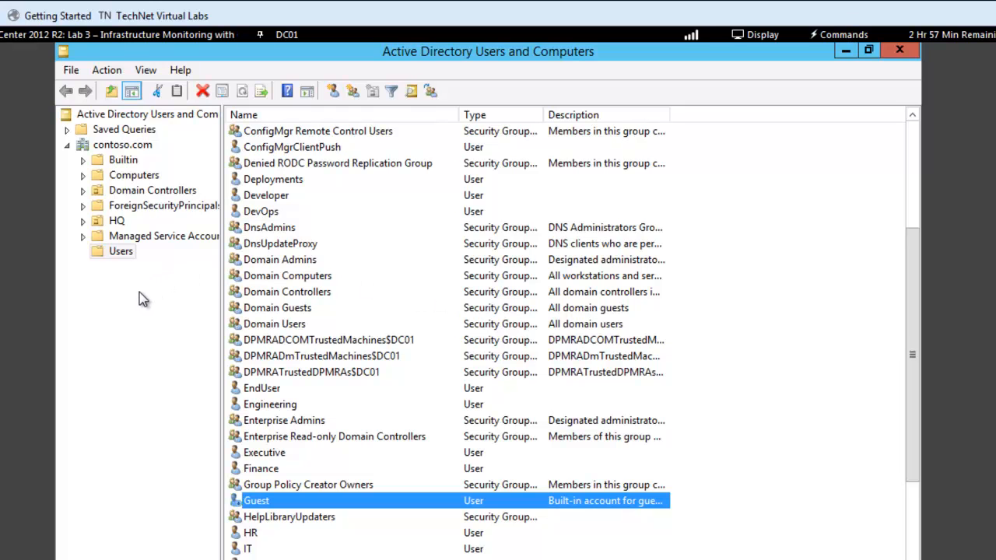
Start a new user in the contoso.com Users container and enter the user's first name, middle initial and last name
right_click(123, 253)
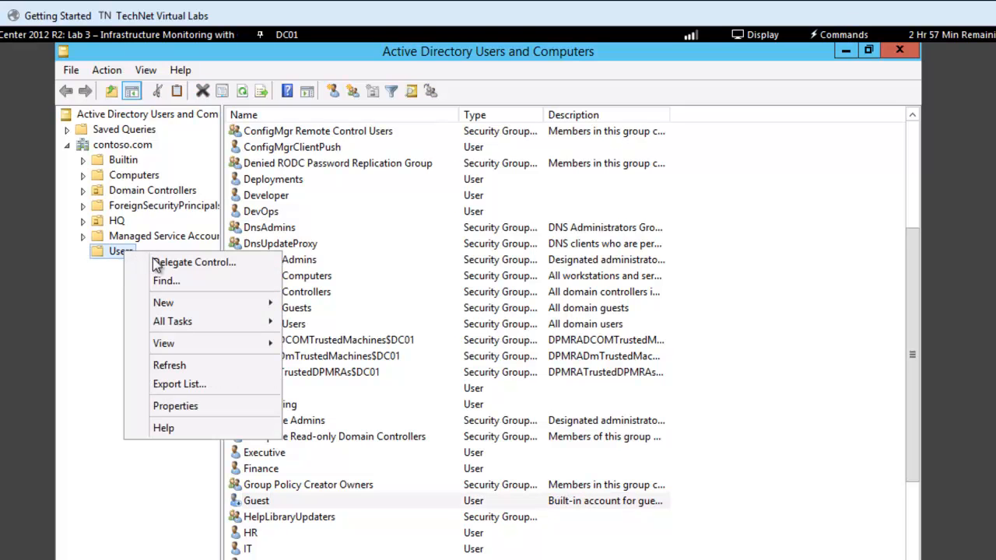
mouse_move(173, 304)
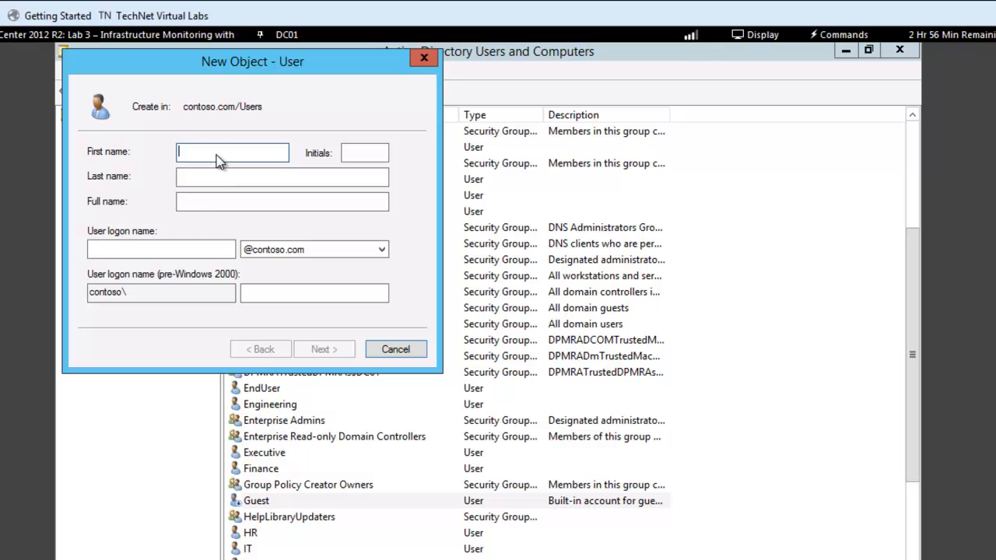
left_click(360, 174)
left_click(361, 159)
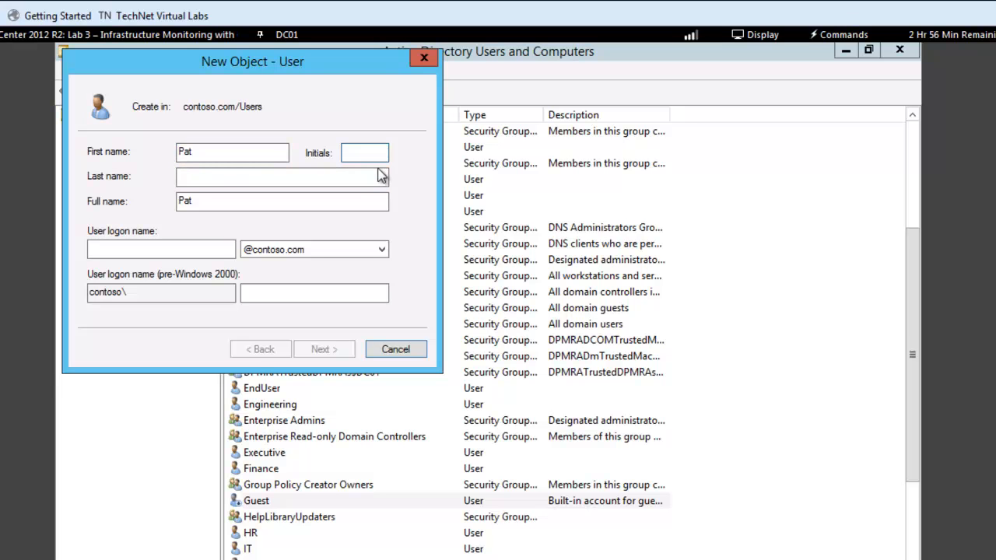
type("O")
left_click(268, 178)
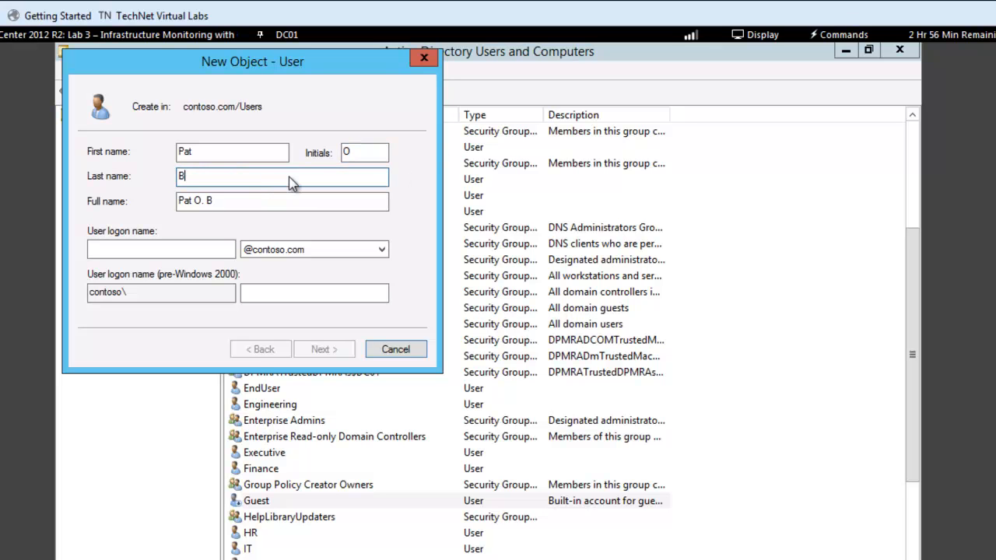
Enter the user logon name for the new account and continue to the password page
left_click(119, 255)
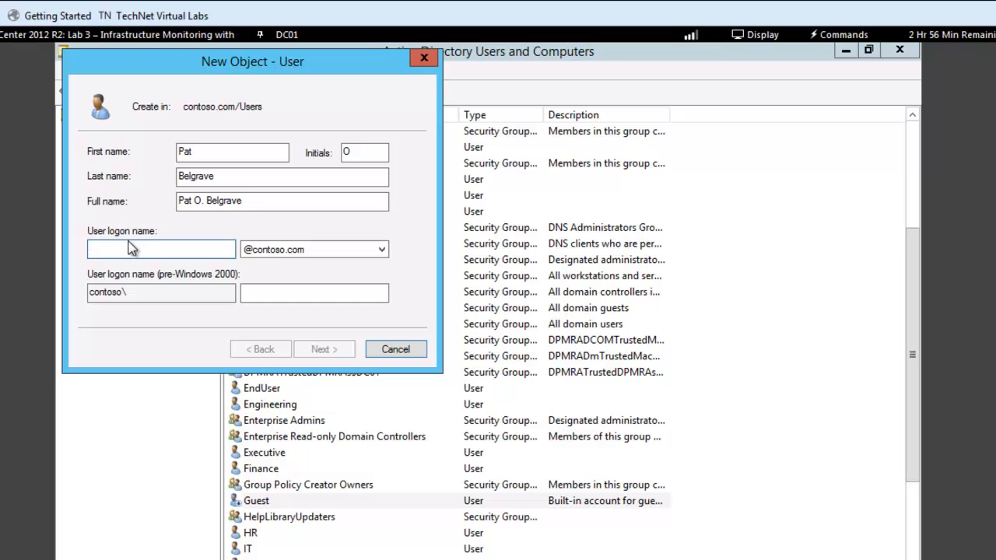
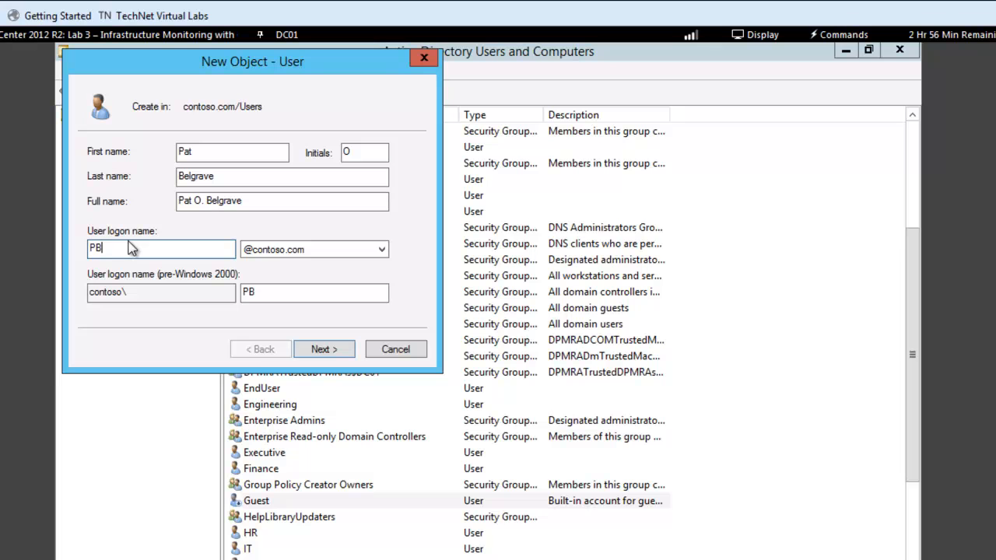
left_click(319, 349)
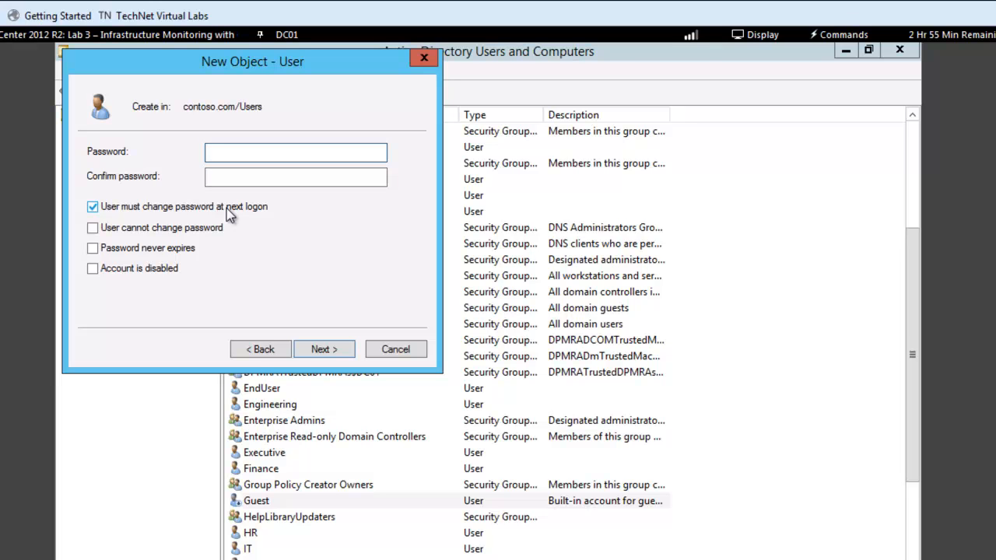
Clear 'User must change password at next logon' and enable 'User cannot change password' and 'Password never expires'
left_click(92, 207)
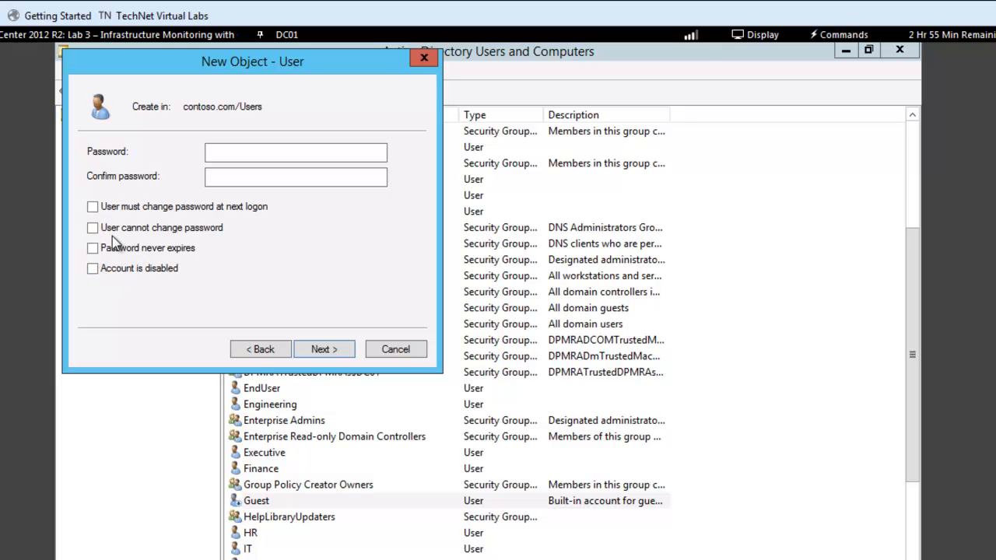
left_click(94, 227)
left_click(93, 247)
Enter and confirm the account password, then continue to the summary page
left_click(227, 156)
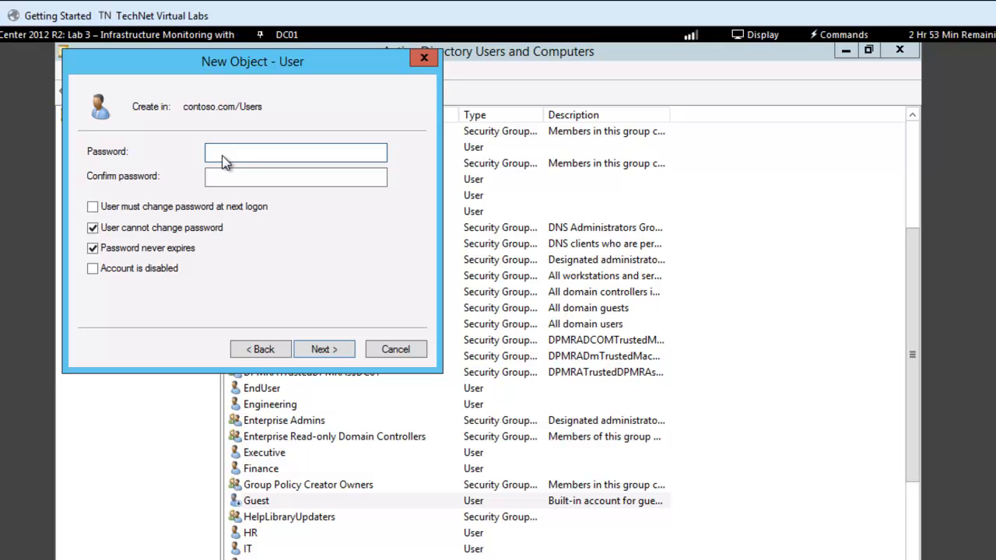
type("Pa$$w0rd")
key("Tab")
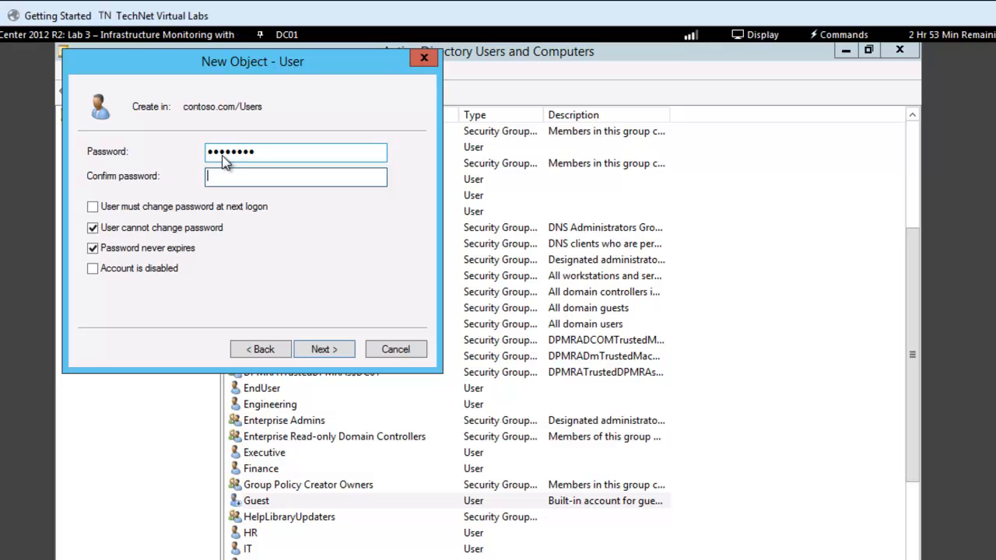
type("Pa$$w0rd")
left_click(319, 352)
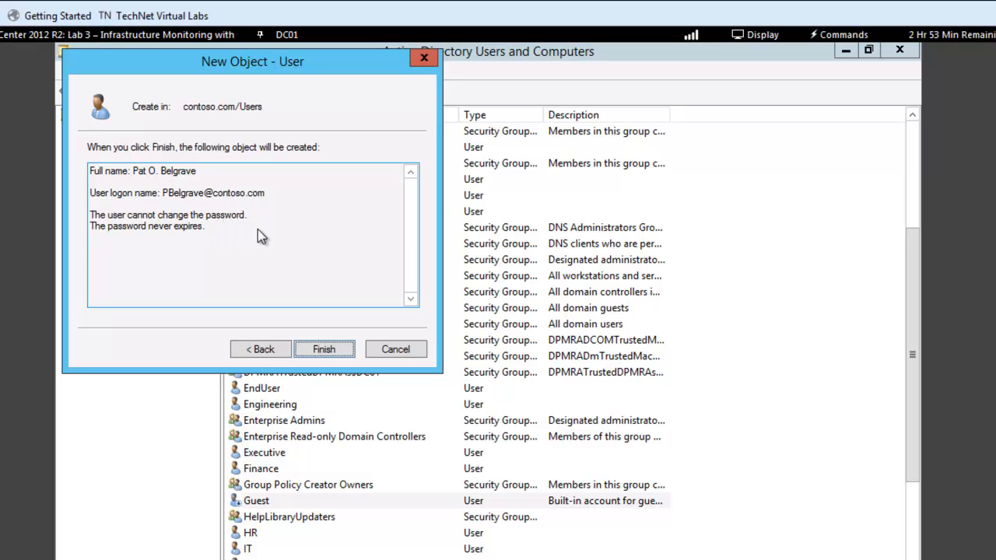
Try to finish creating the user, dismiss the error and return to the password page
left_click(317, 349)
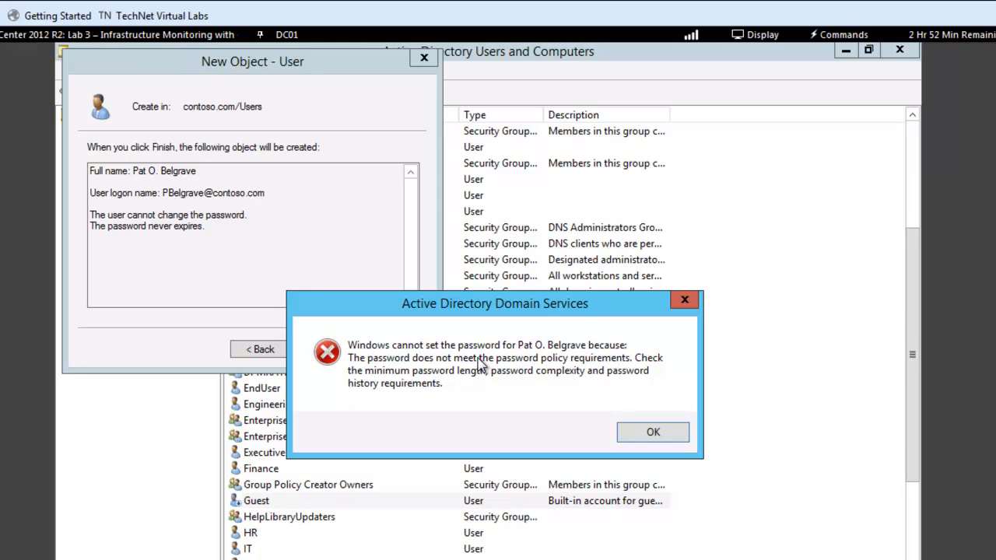
left_click(653, 433)
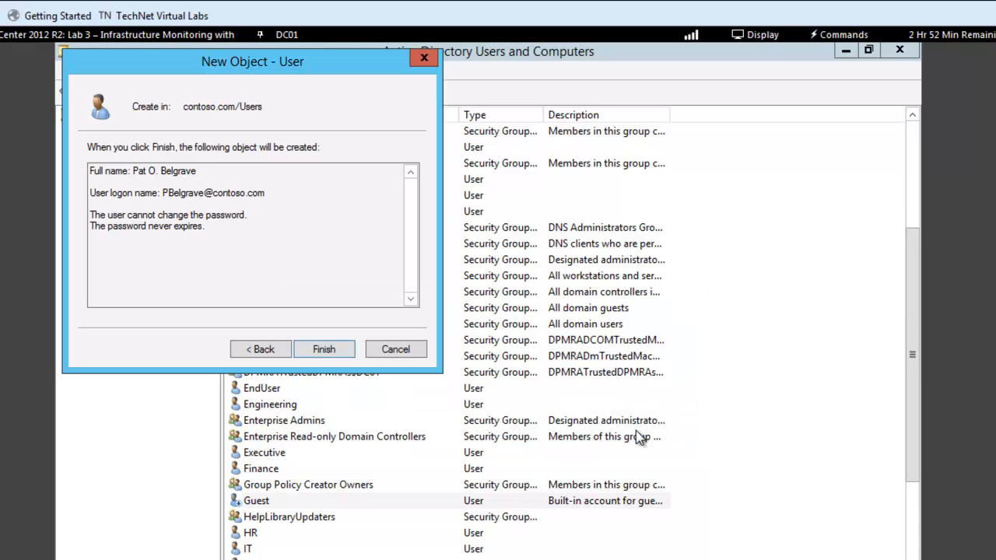
left_click(263, 350)
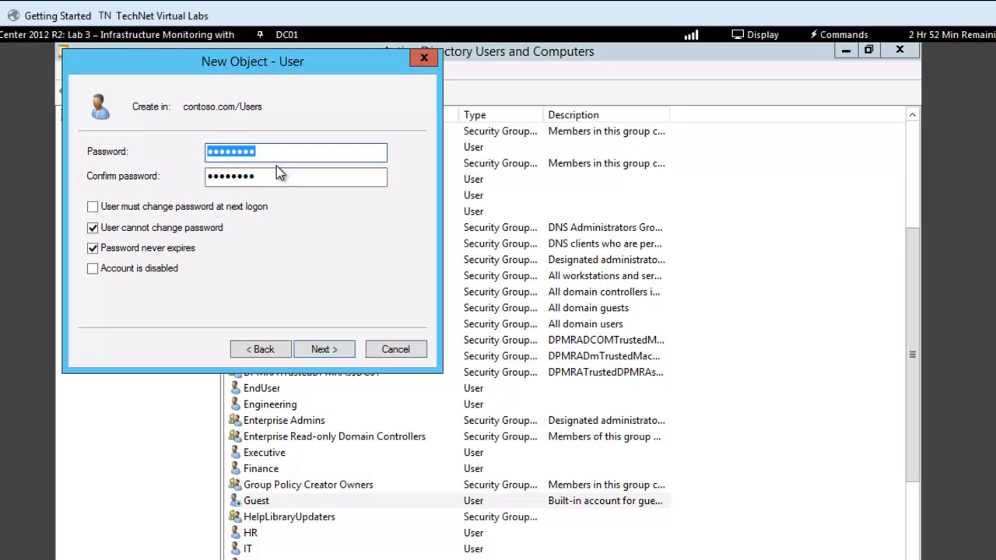
Replace the password in both password fields and finish creating the user
type("Pass")
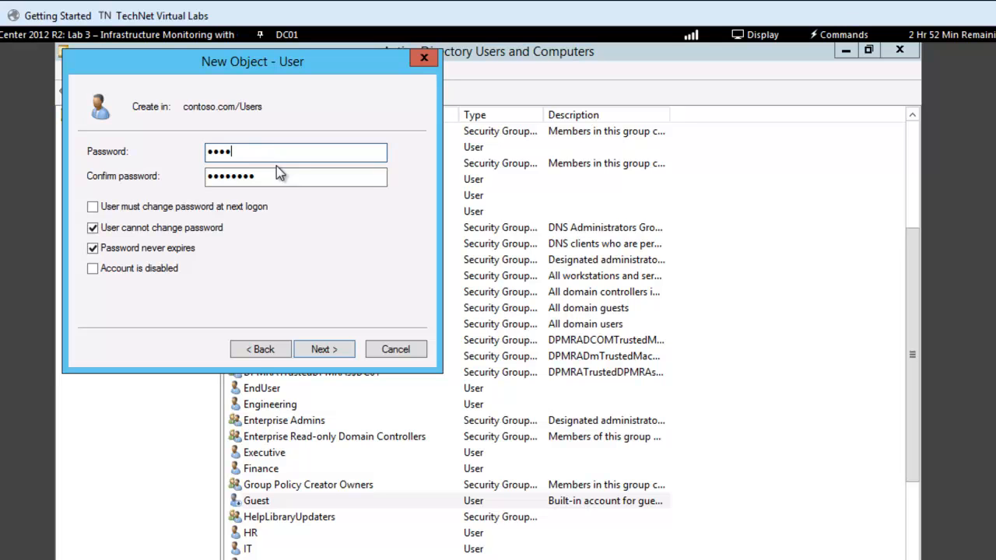
type("wor")
left_click_drag(275, 176, 204, 170)
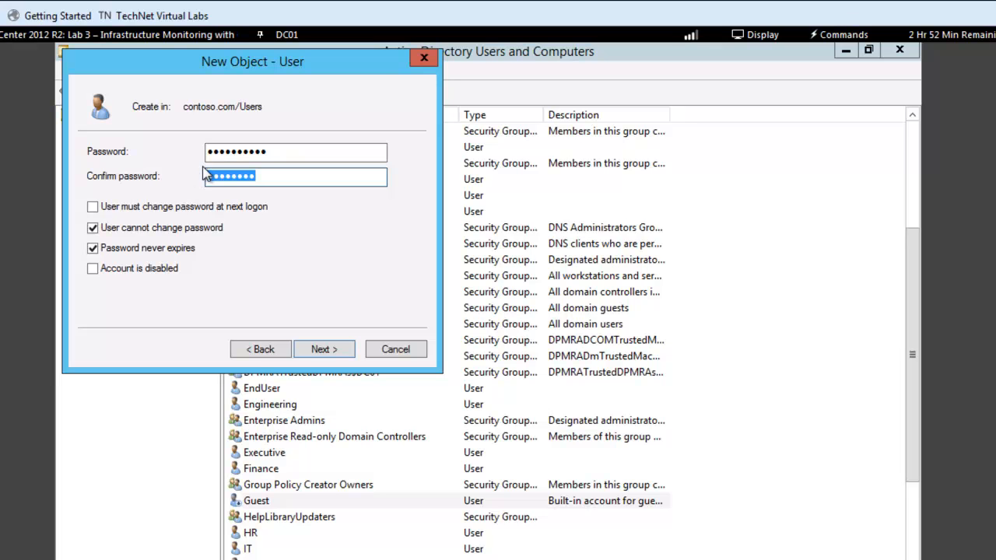
type("Passwor")
left_click(315, 357)
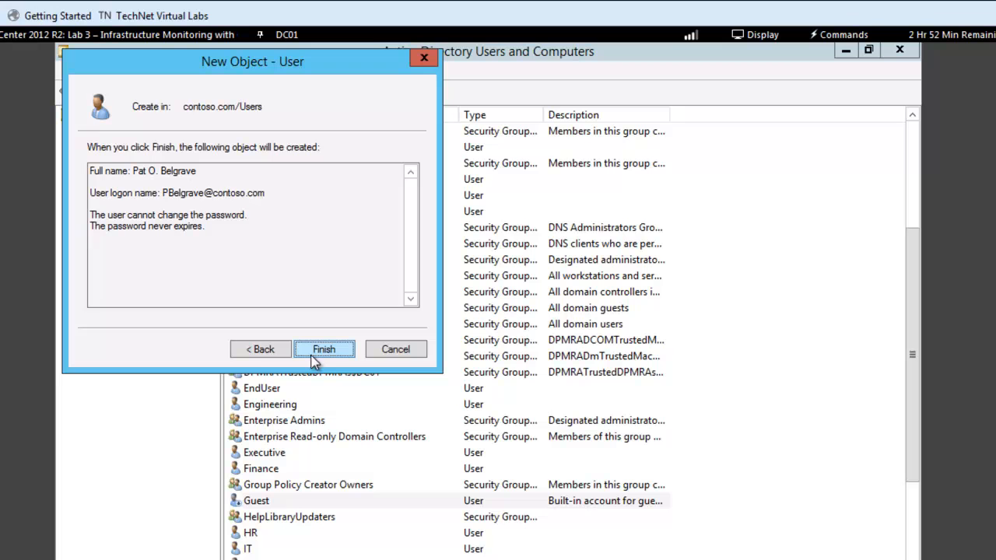
left_click(319, 353)
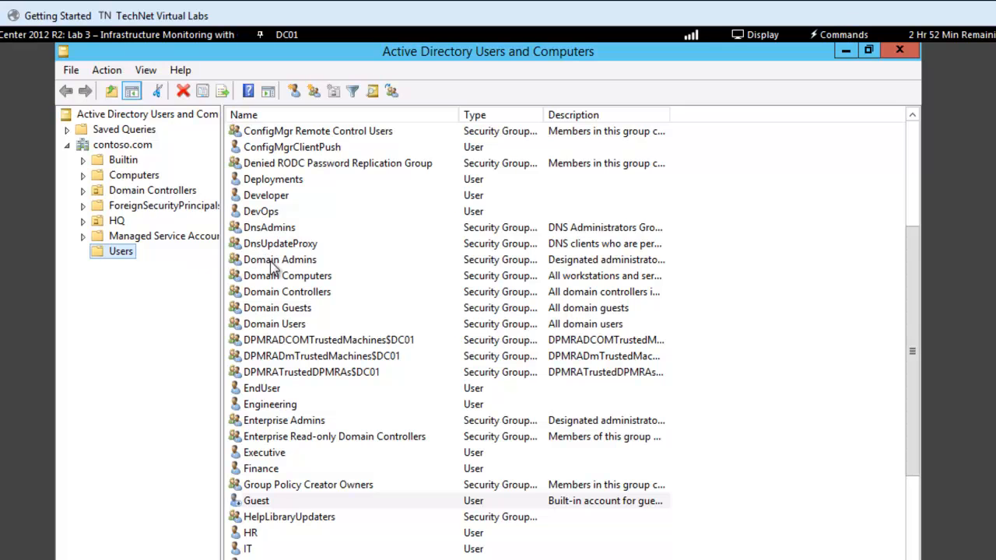
Locate and select the new user account in the Users list
left_click_drag(913, 453, 916, 495)
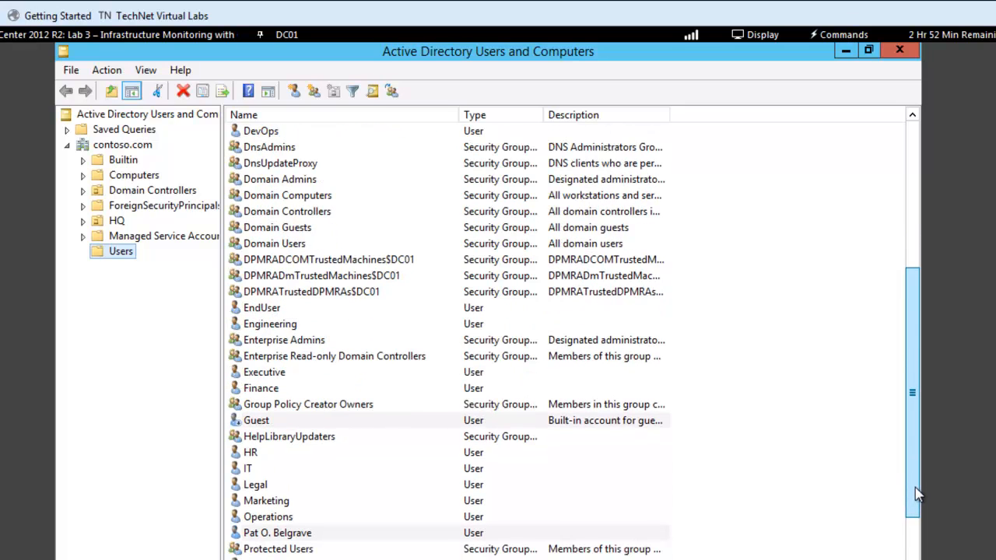
left_click(285, 536)
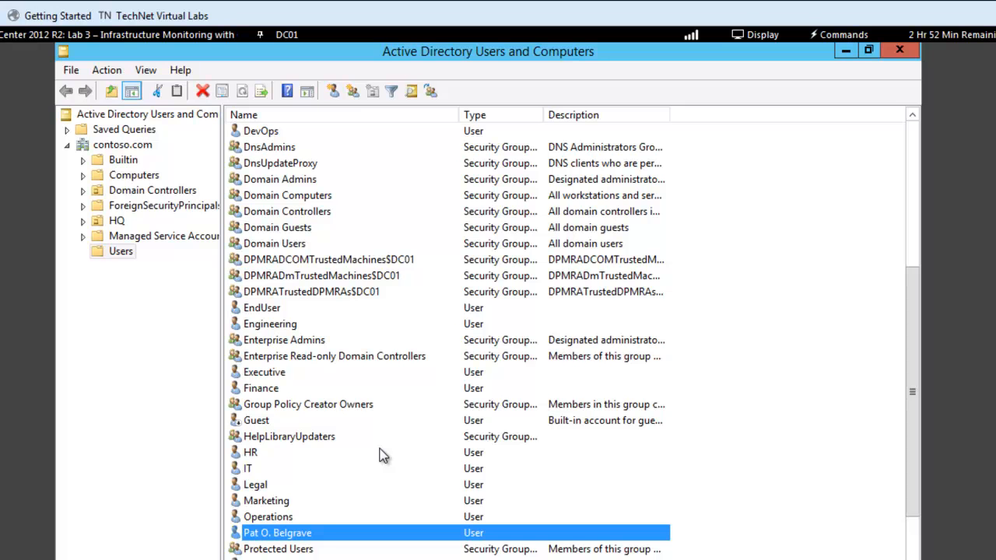
left_click_drag(920, 348, 919, 419)
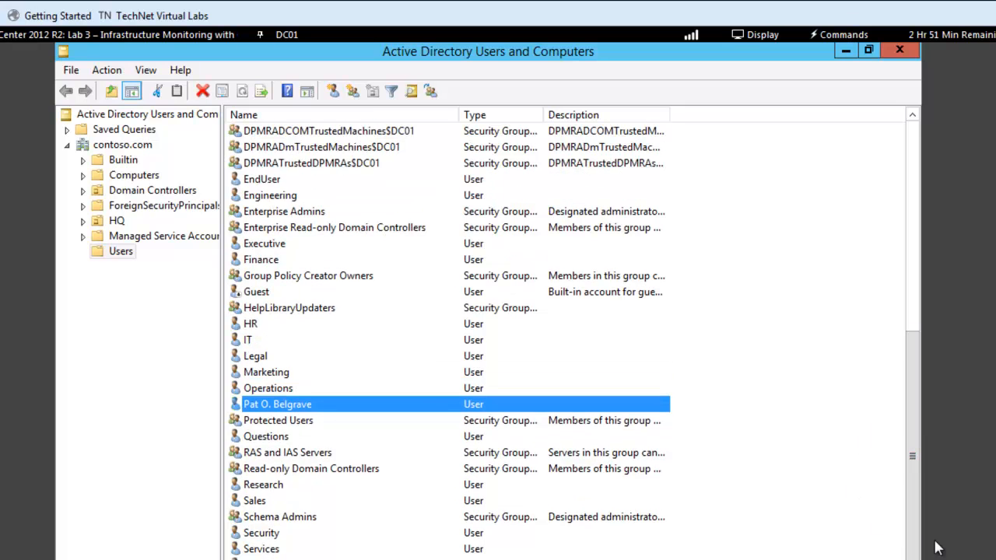
scroll(488, 301, "down", 2)
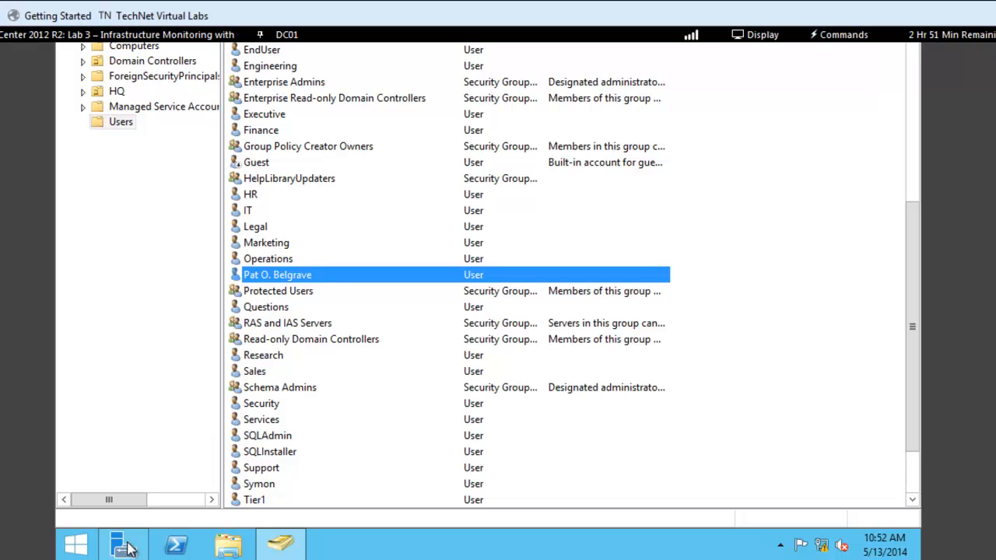
Switch to Server Manager and open Group Policy Management
mouse_move(125, 549)
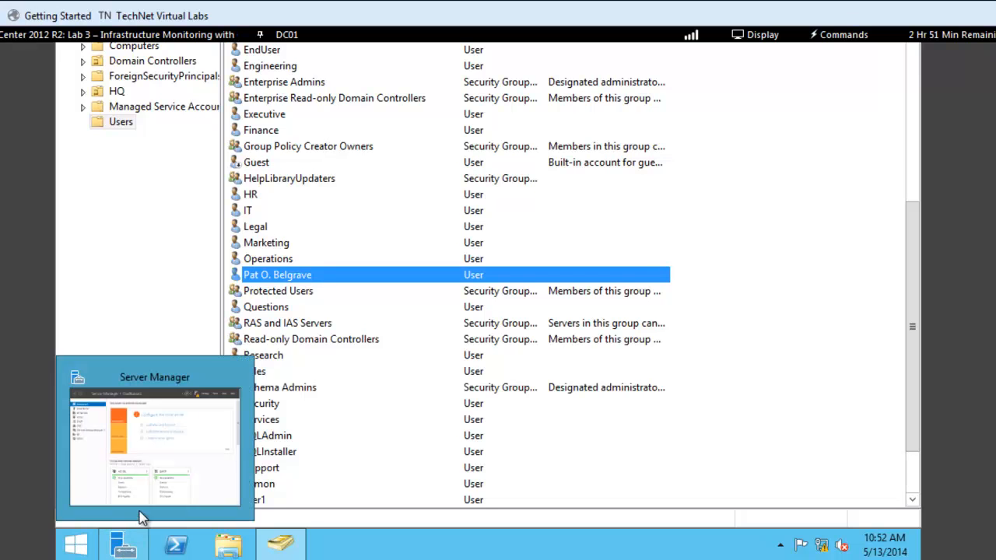
left_click(172, 493)
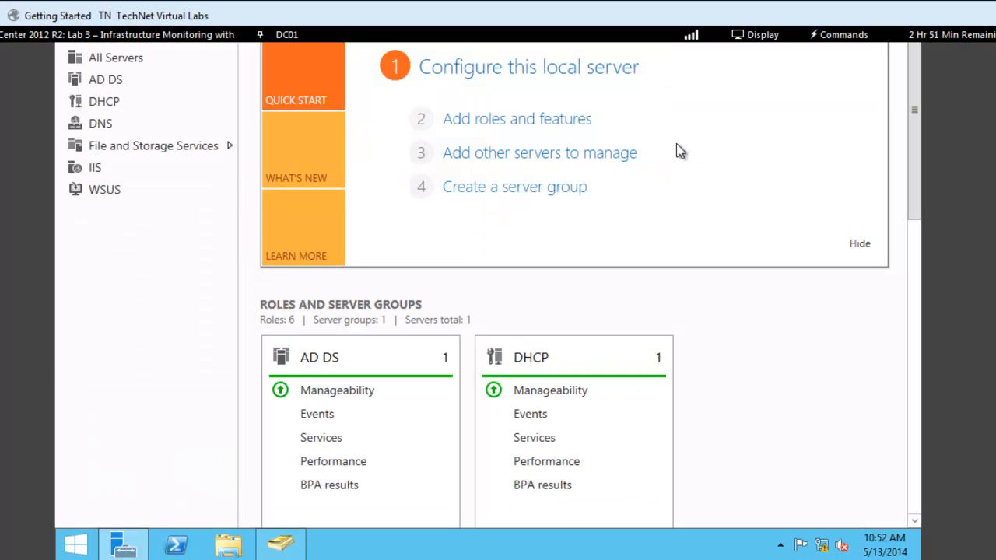
mouse_move(994, 313)
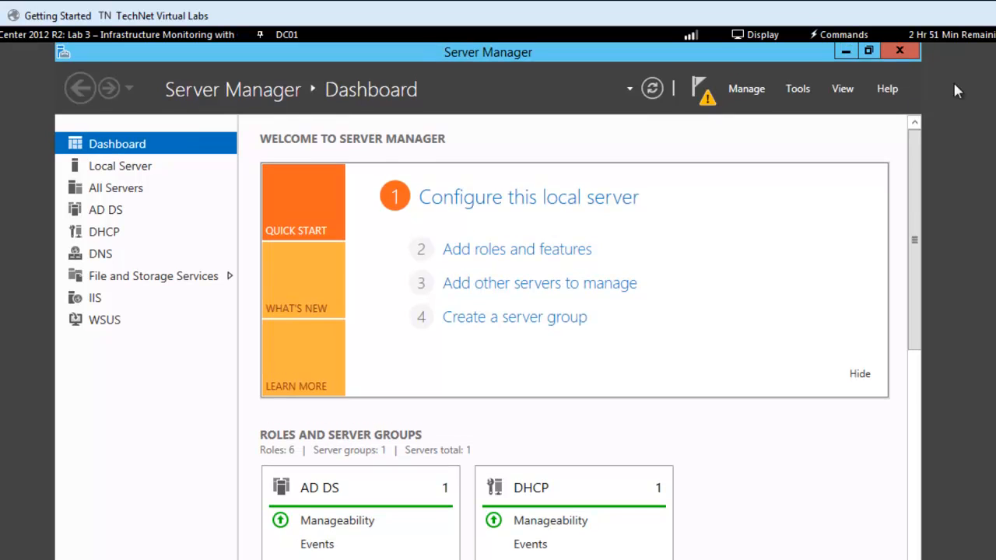
left_click(801, 93)
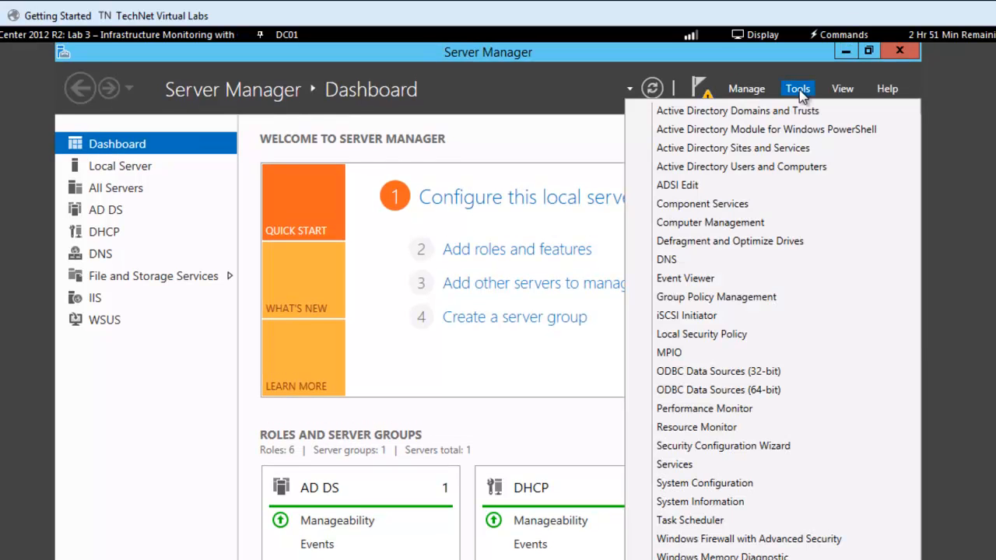
left_click(734, 296)
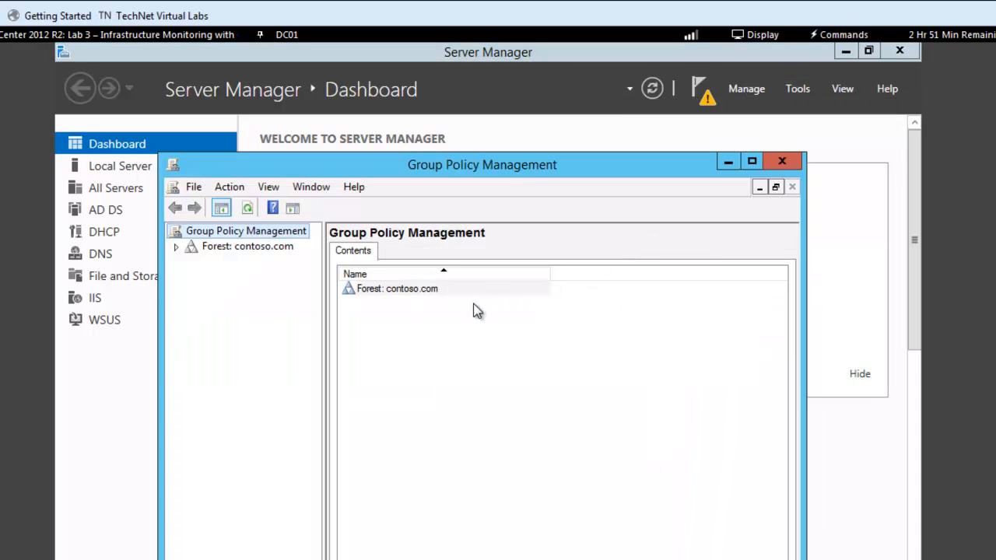
Expand the contoso.com domain and open the Default Domain Policy for editing
left_click(176, 248)
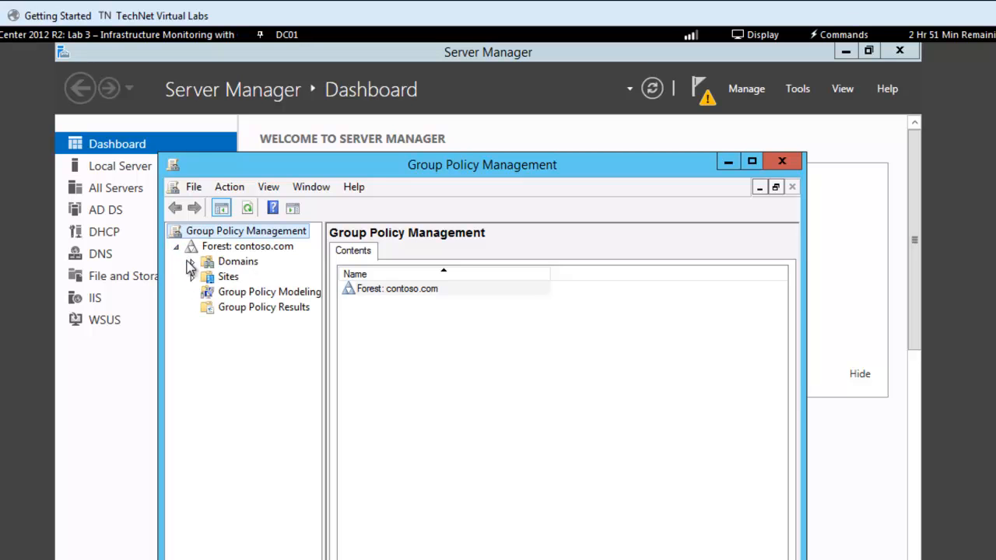
left_click(193, 264)
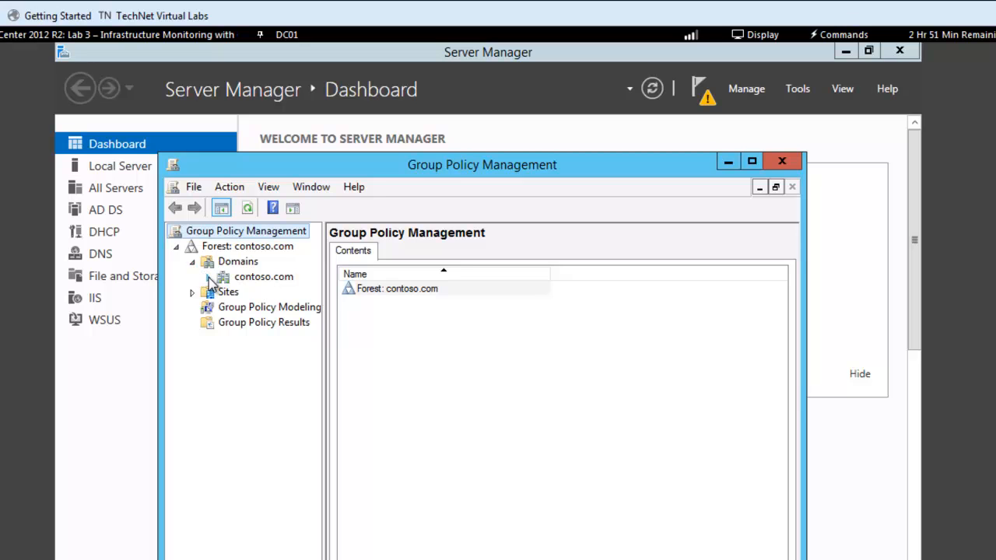
left_click(209, 278)
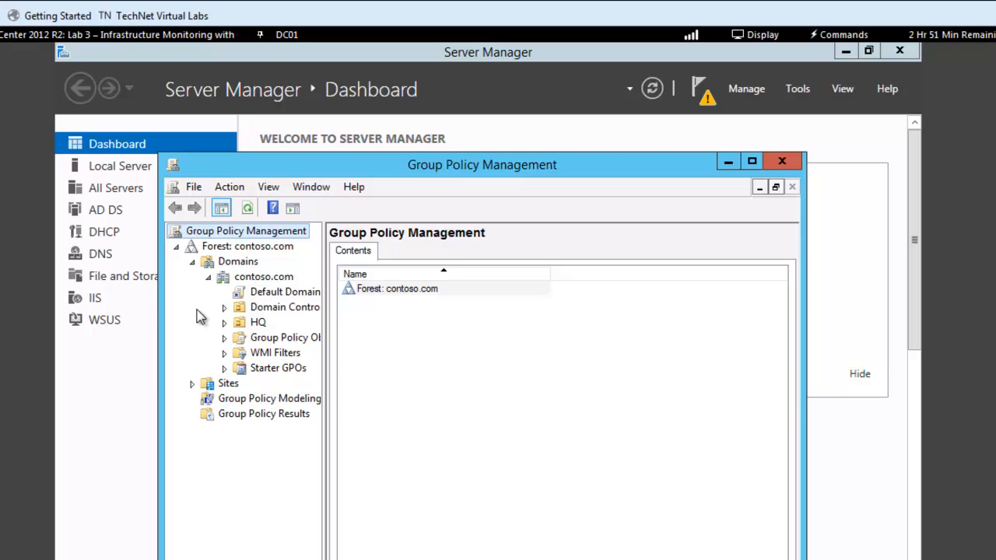
right_click(287, 300)
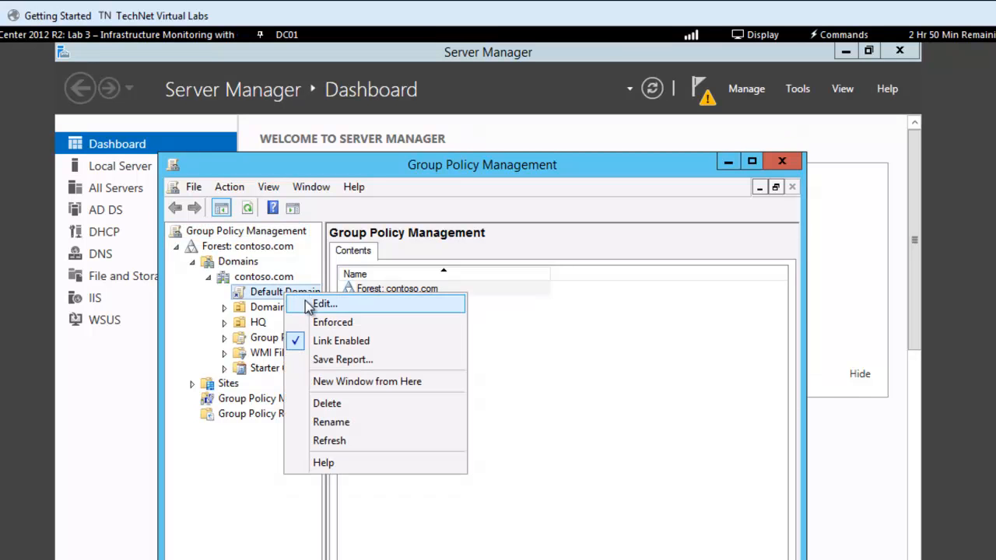
left_click(322, 305)
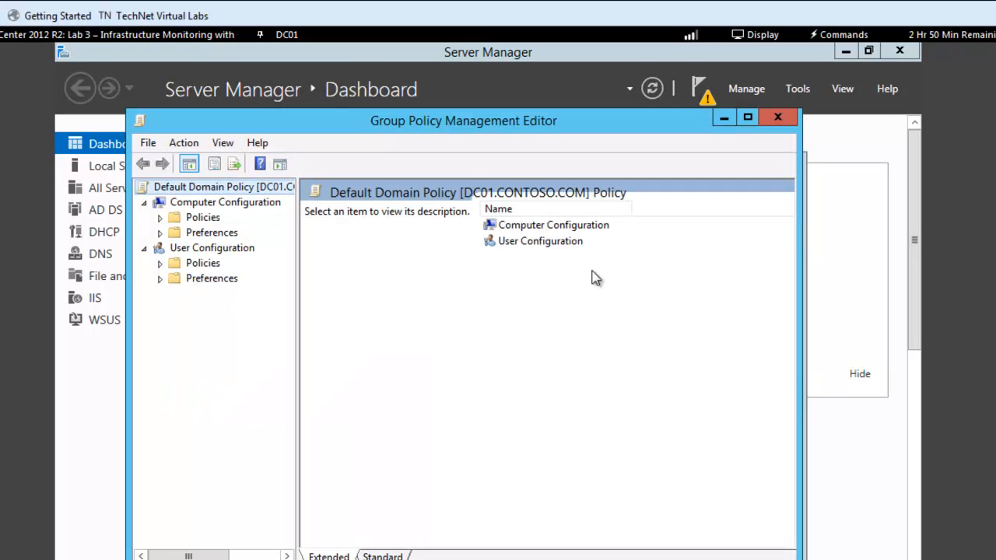
Navigate the Default Domain Policy to Computer Configuration's Security Settings and open the Password Policy settings
double_click(531, 227)
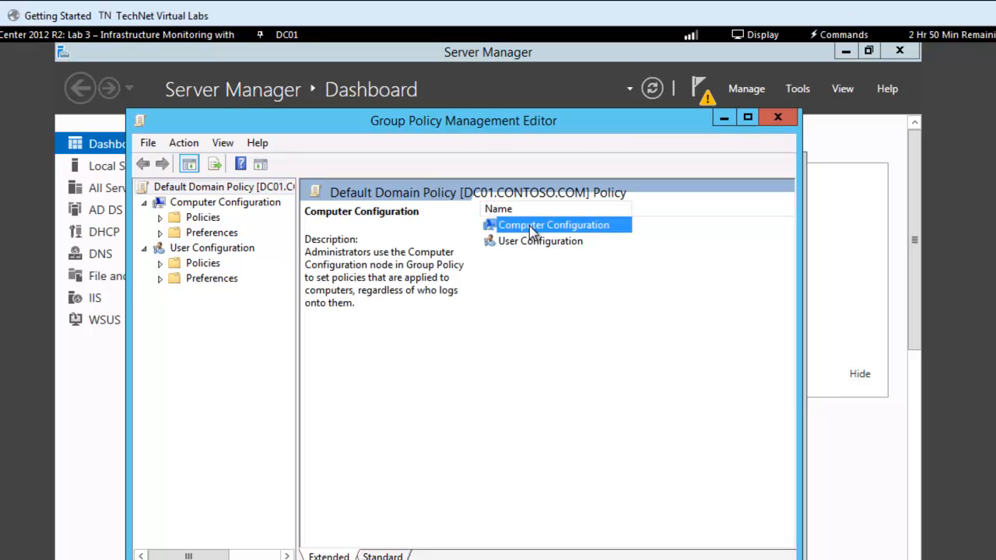
double_click(526, 228)
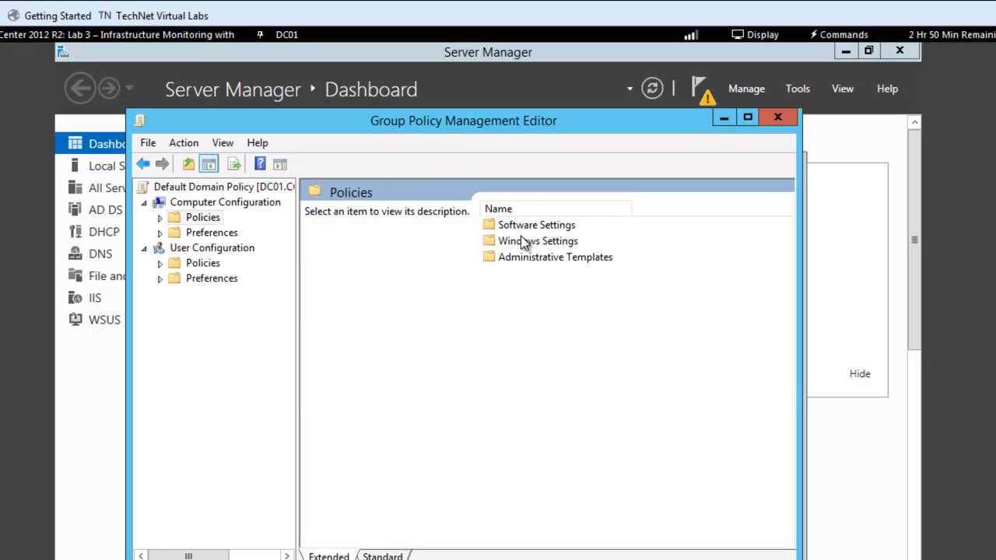
left_click(526, 245)
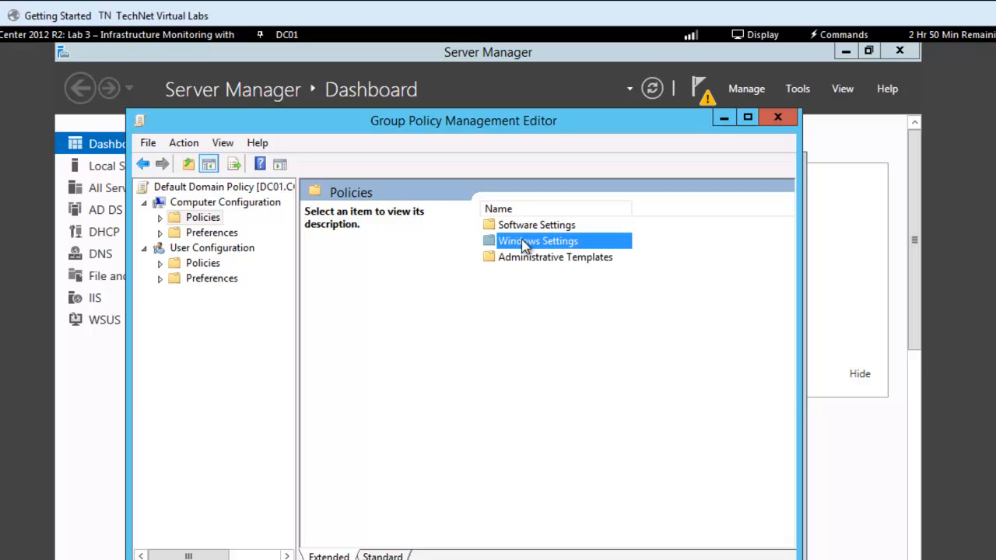
double_click(512, 245)
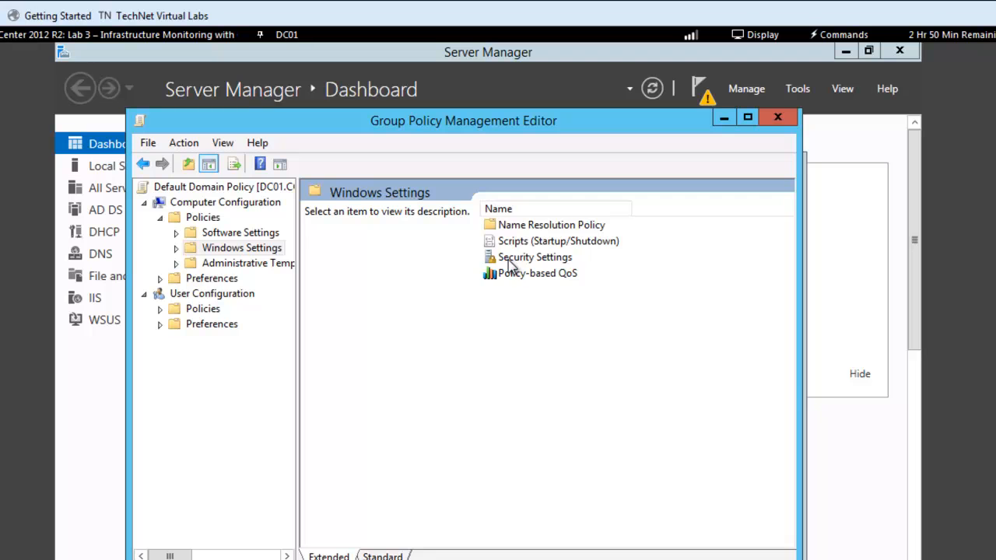
double_click(510, 260)
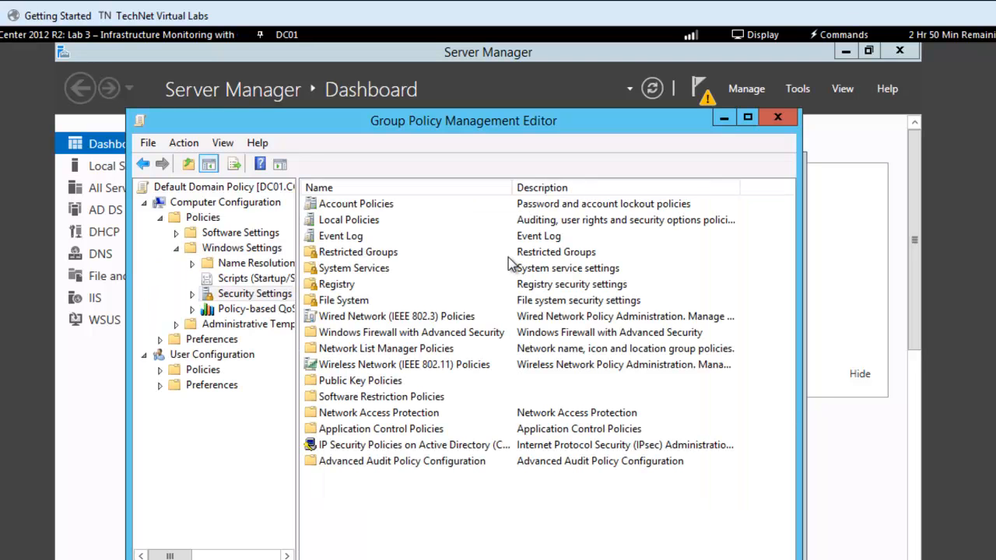
double_click(377, 206)
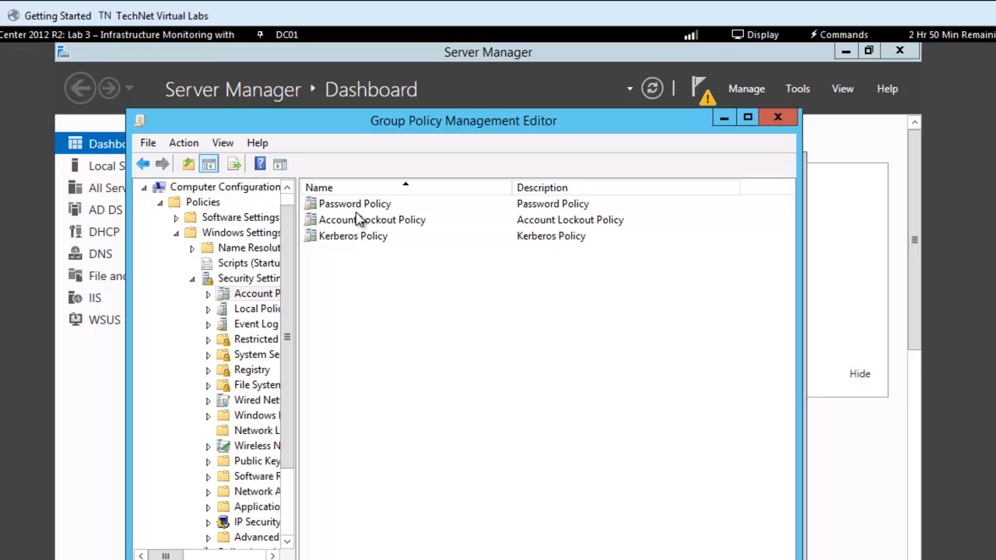
left_click(354, 205)
double_click(354, 205)
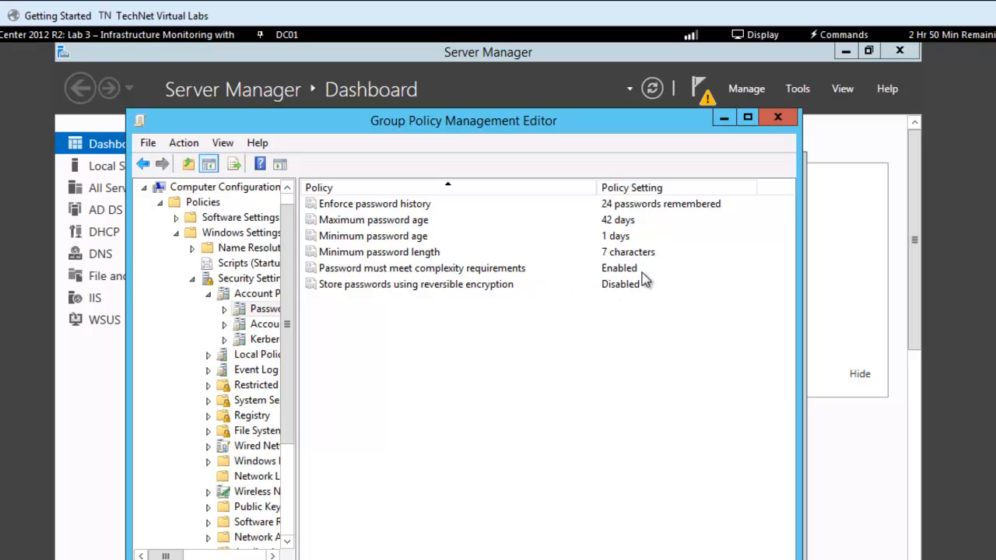
Open the 'Password must meet complexity requirements' policy, read its explanation, and close it without changes
double_click(381, 269)
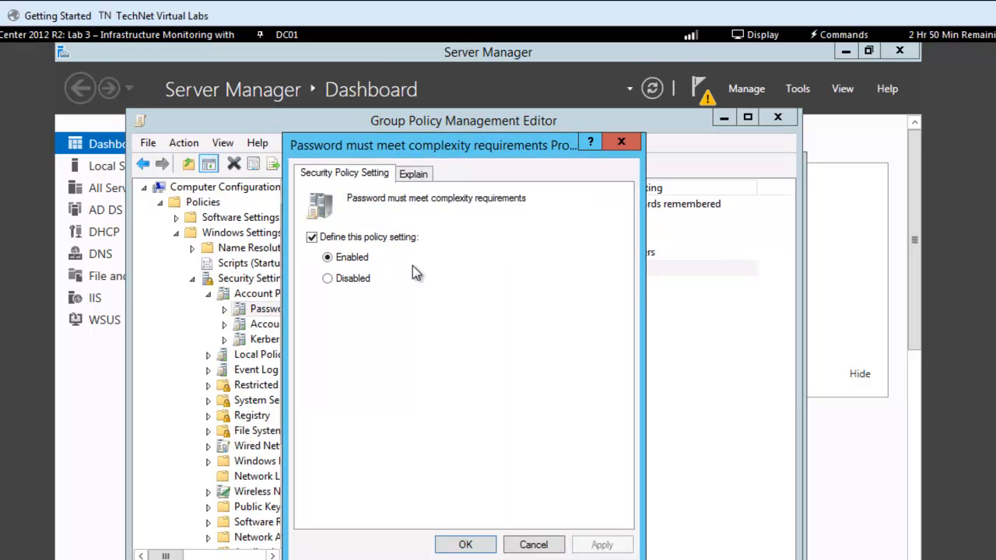
left_click(419, 176)
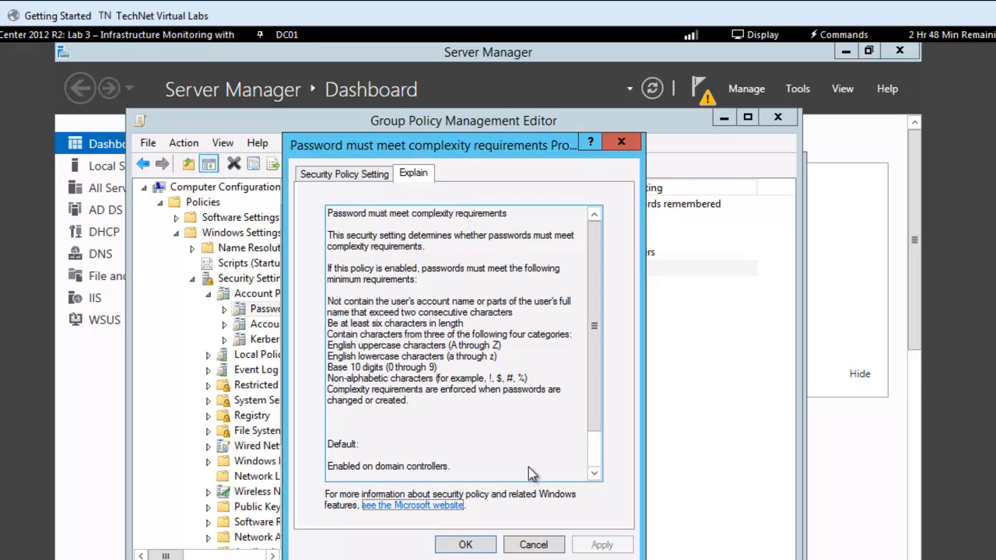
left_click(534, 546)
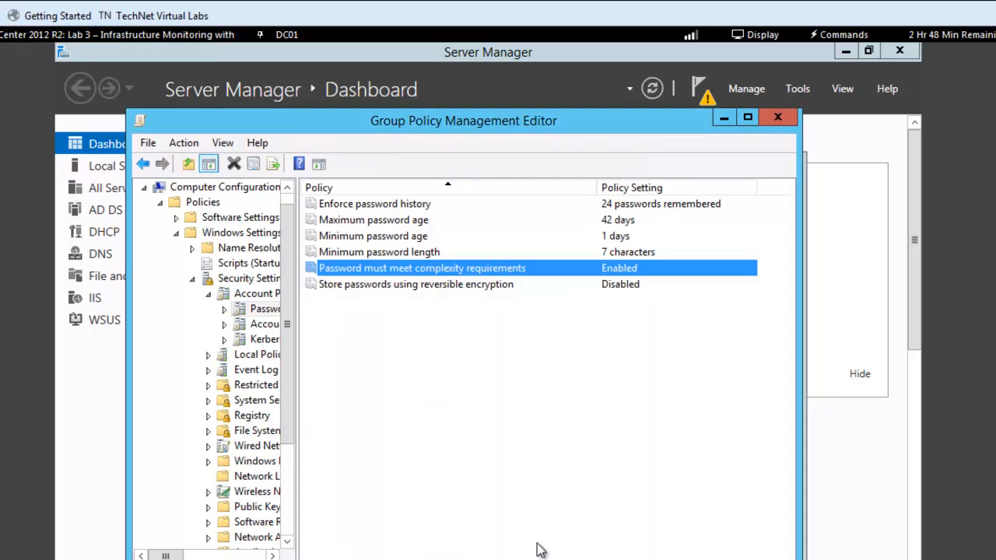
Close the Group Policy editor and Group Policy Management, then return to Active Directory Users and Computers
left_click(776, 122)
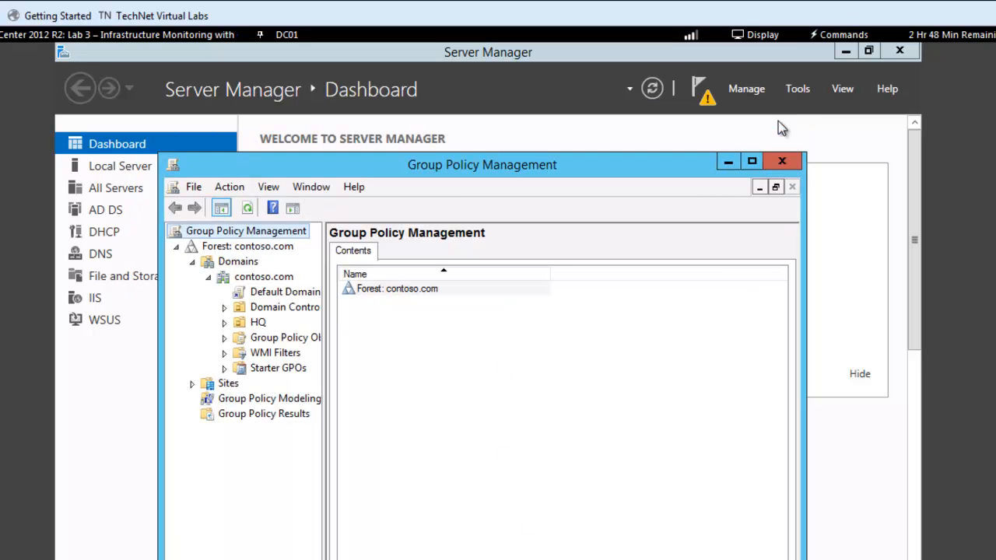
left_click(785, 161)
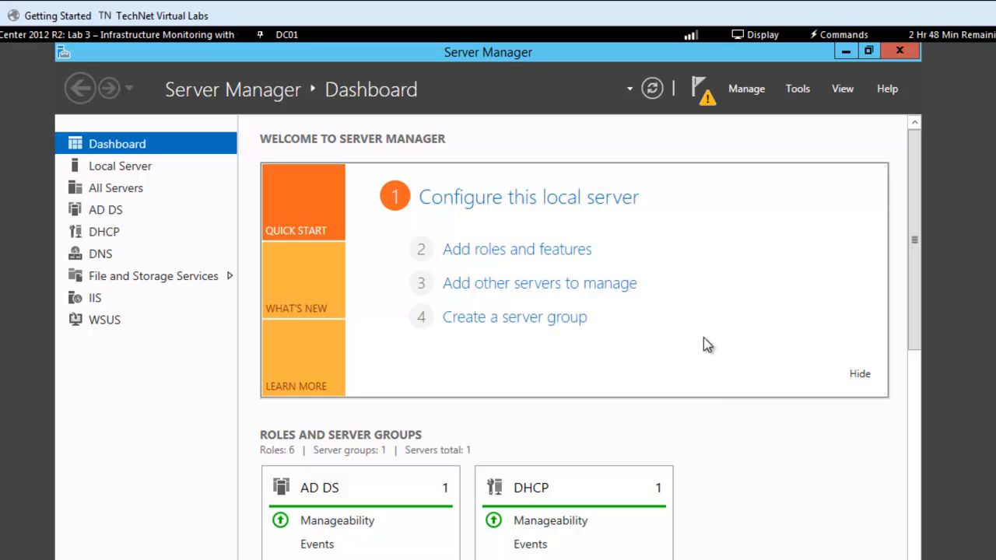
mouse_move(995, 312)
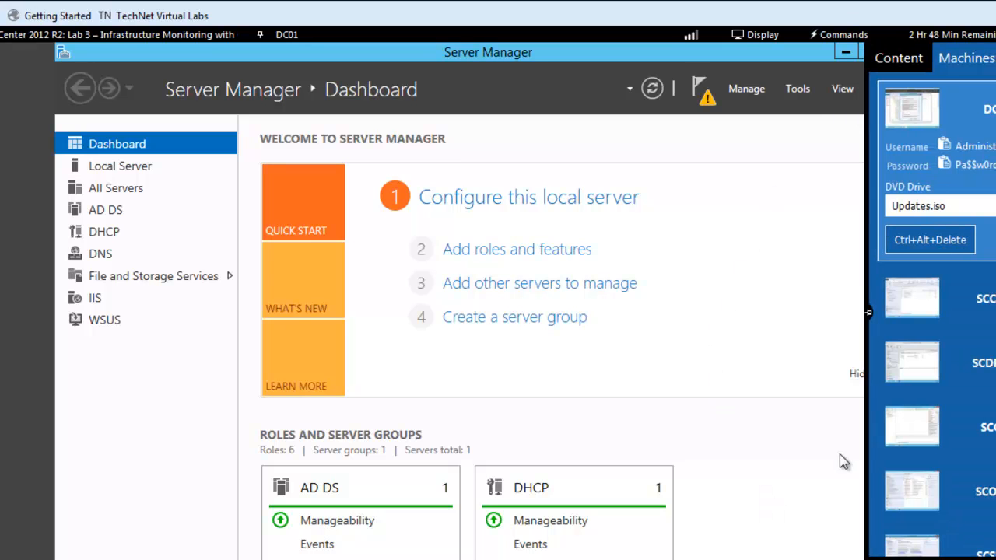
scroll(489, 299, "down", 2)
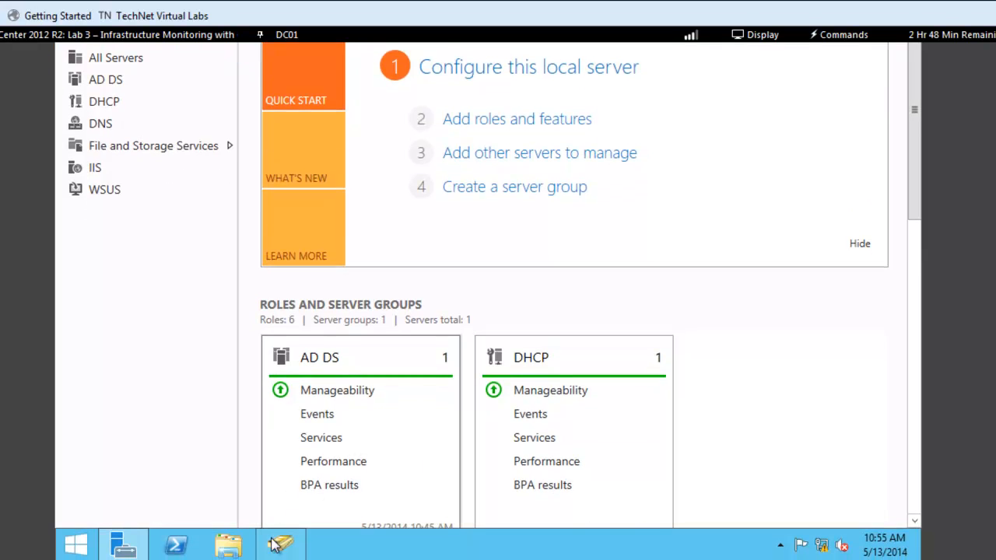
left_click(281, 545)
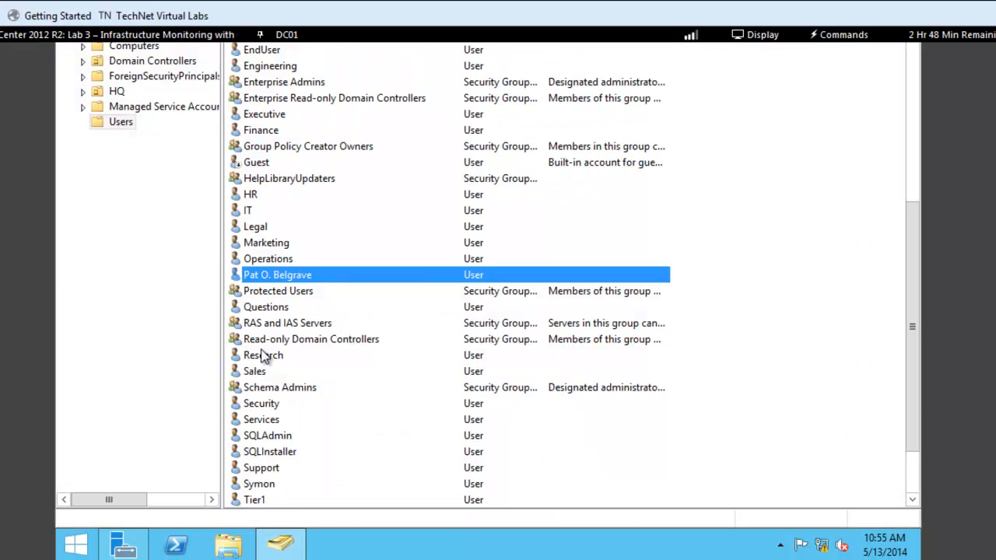
Open the Reset Password dialog for the new user account and cancel it
right_click(302, 280)
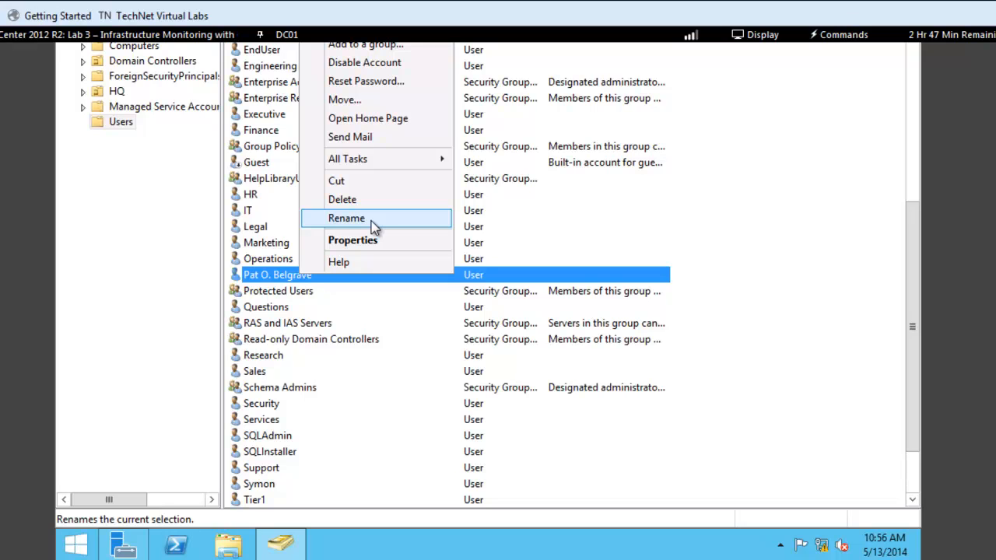
left_click(392, 84)
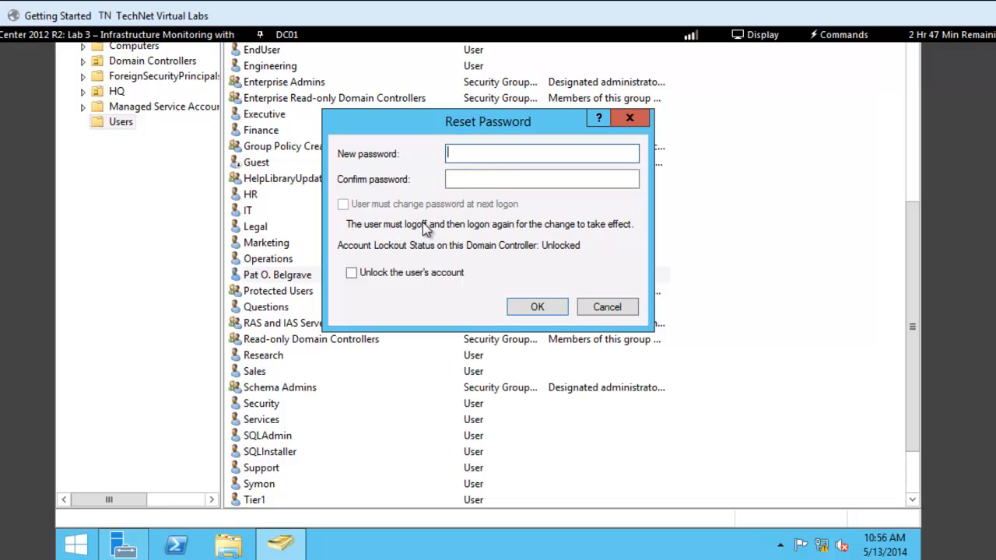
left_click(605, 308)
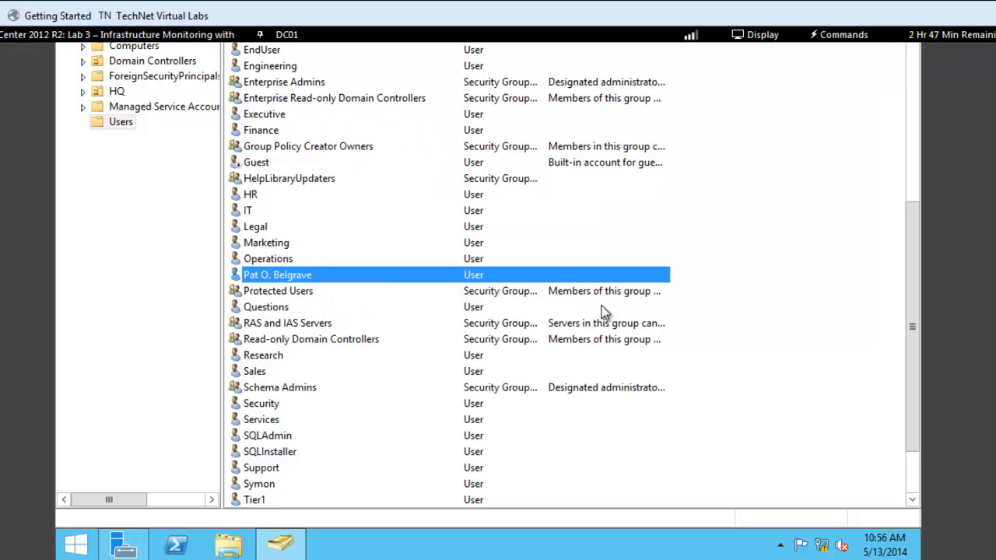
right_click(293, 280)
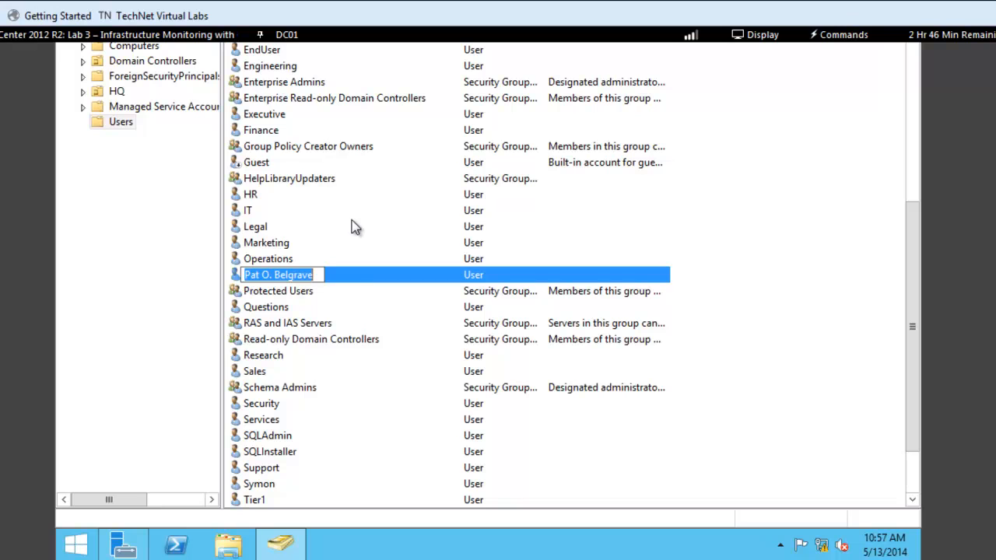
key("Escape")
right_click(301, 274)
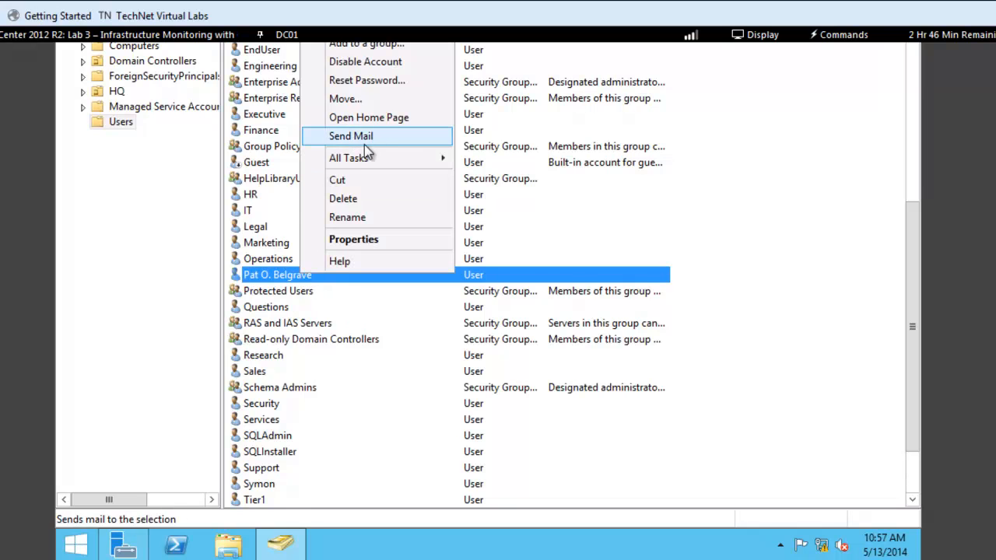
left_click(347, 219)
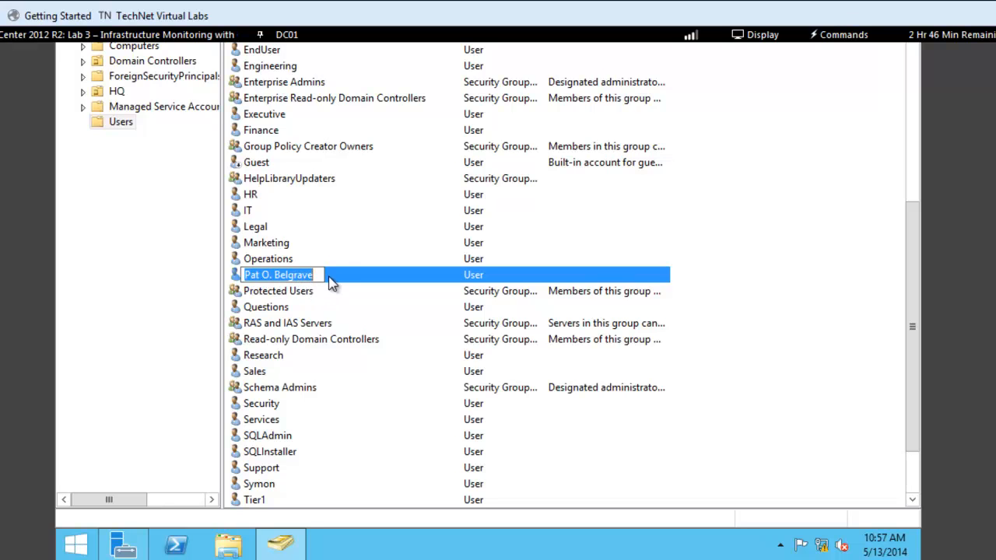
key("Return")
Start deleting the new user account and decline the confirmation
right_click(300, 280)
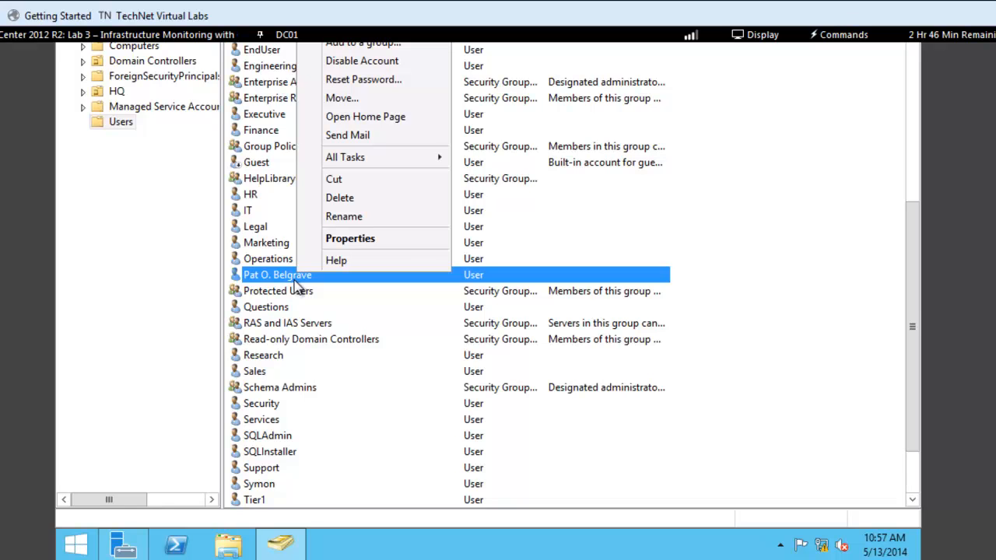
left_click(354, 200)
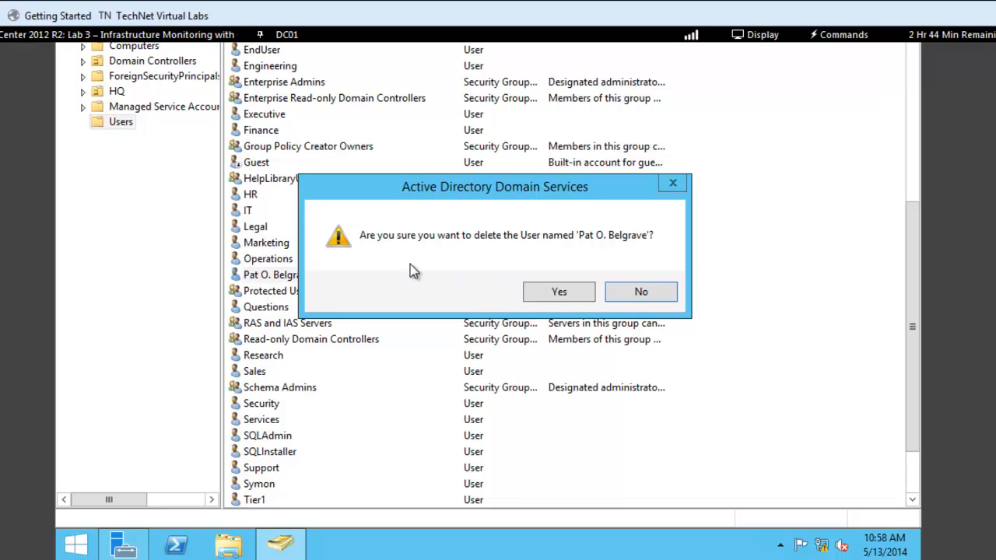
left_click(638, 294)
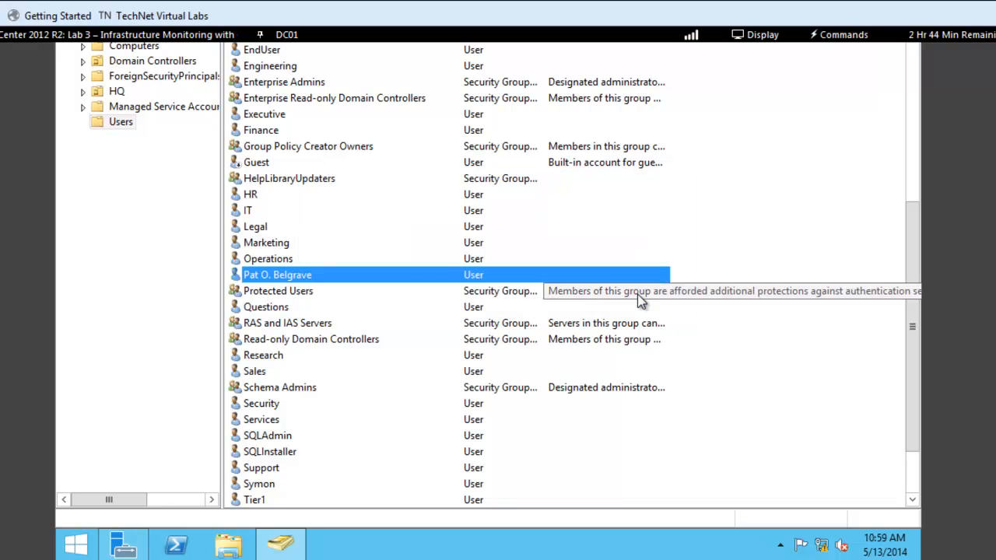
Open the Add to a group dialog for the new user account and cancel it
right_click(313, 280)
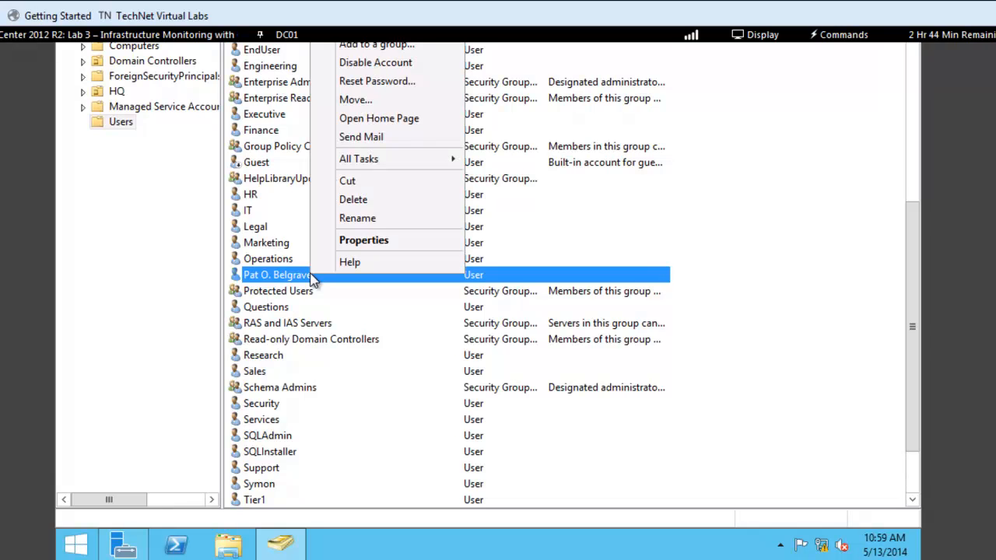
left_click(410, 48)
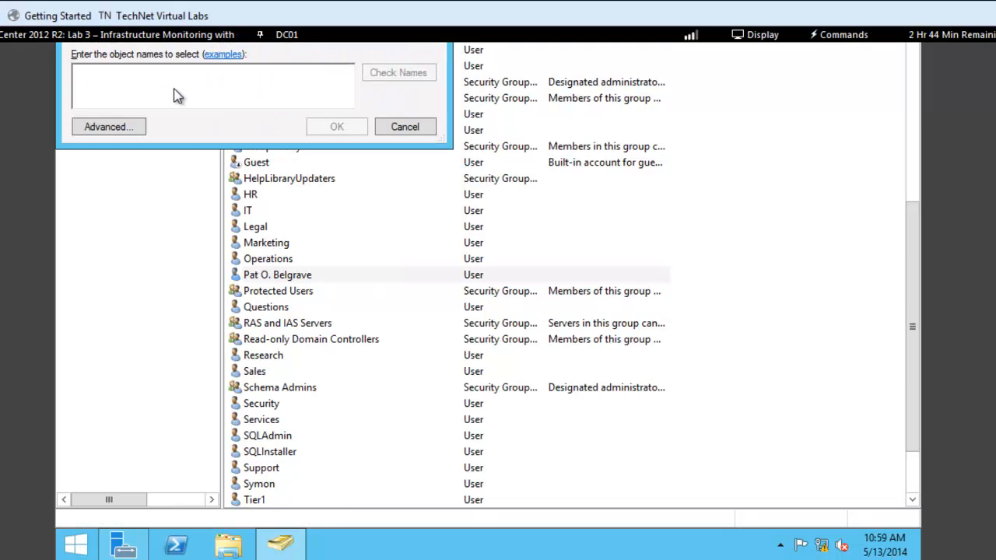
left_click(392, 126)
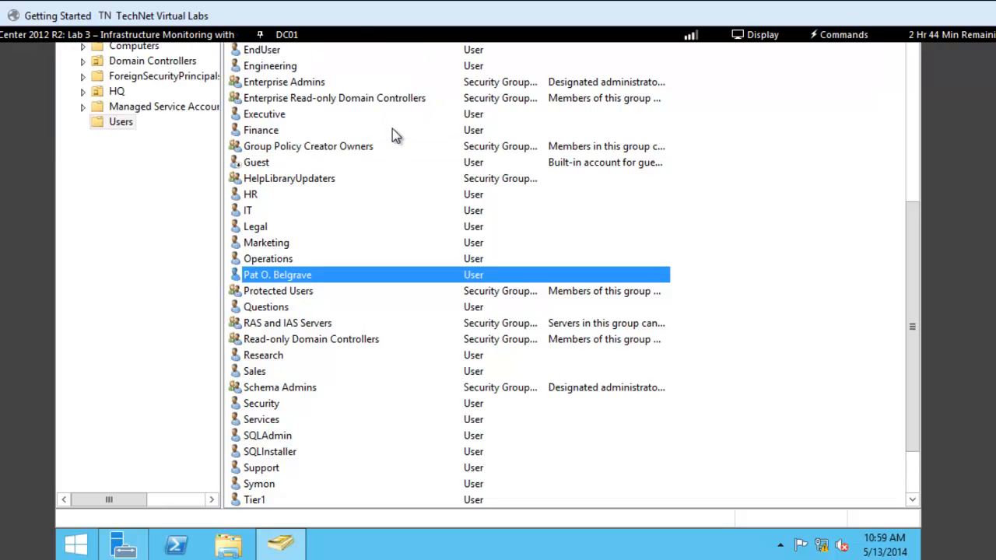
Open the new user's properties on the Account tab and scroll through the account options list
right_click(296, 276)
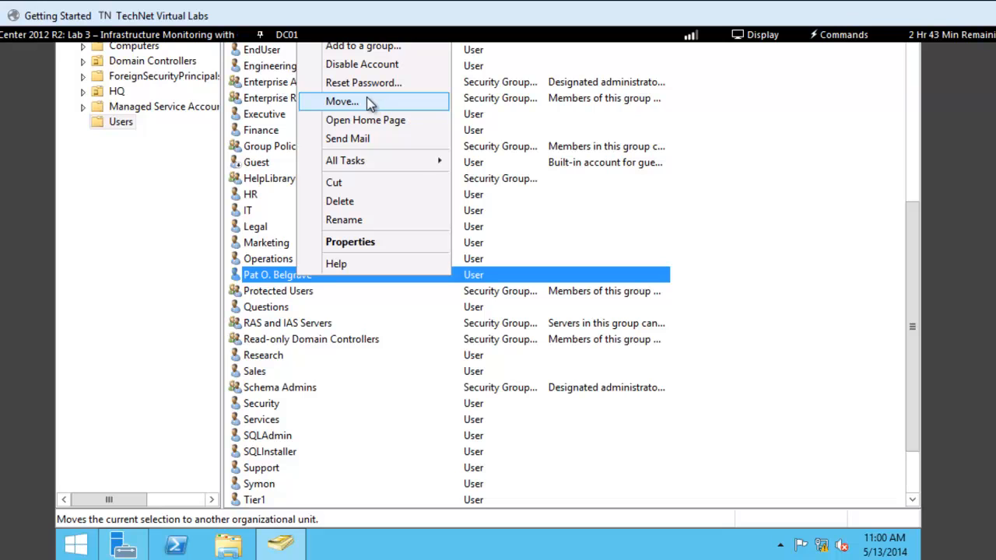
left_click(350, 242)
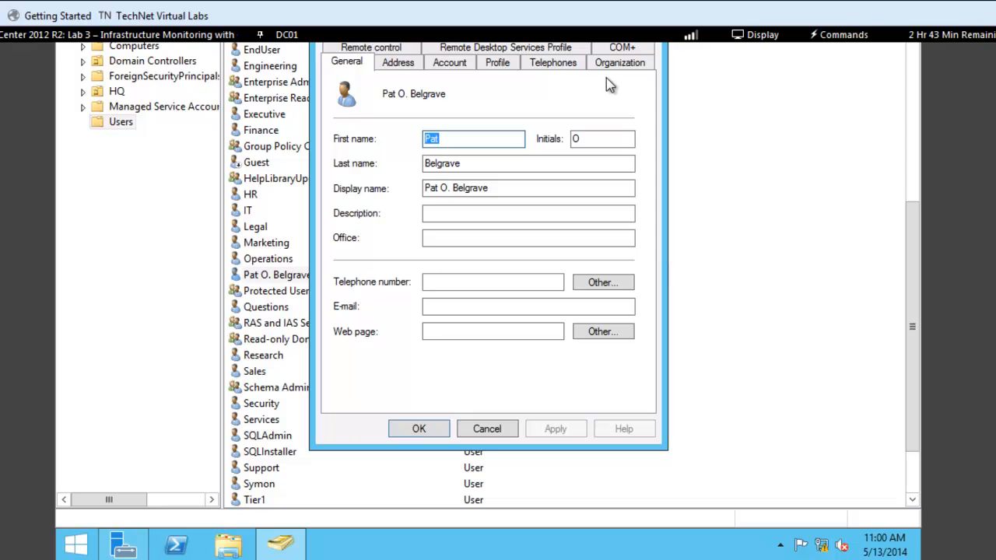
left_click(450, 63)
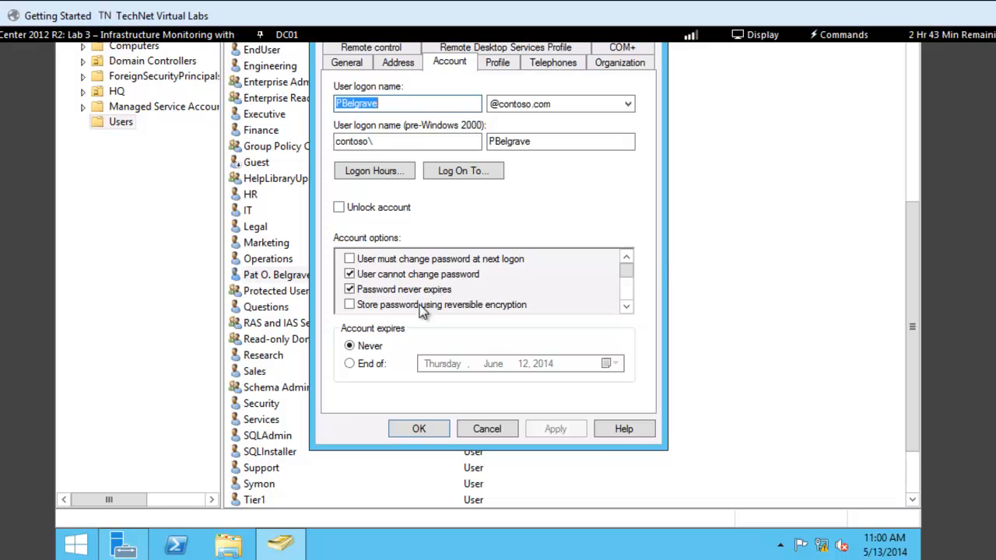
left_click(627, 308)
left_click(627, 309)
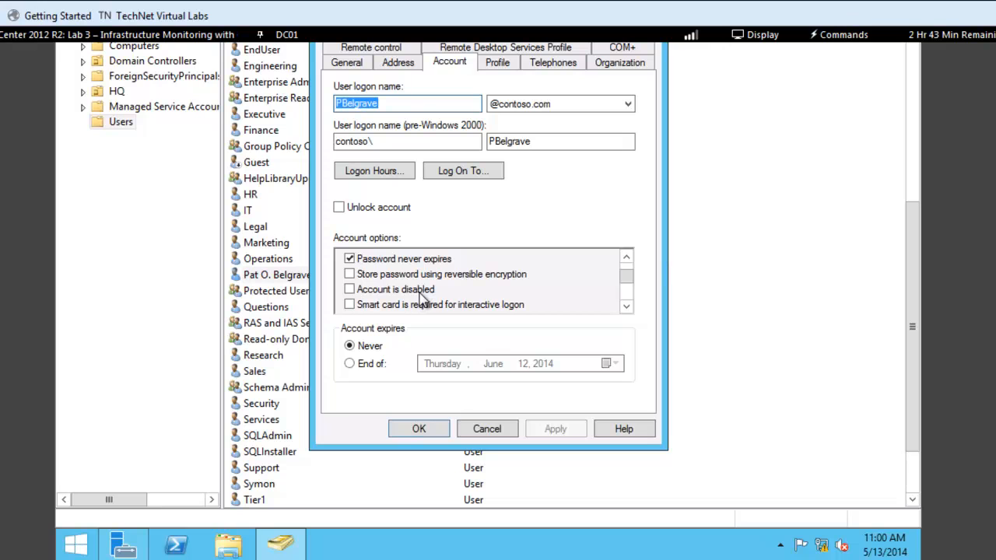
left_click(626, 307)
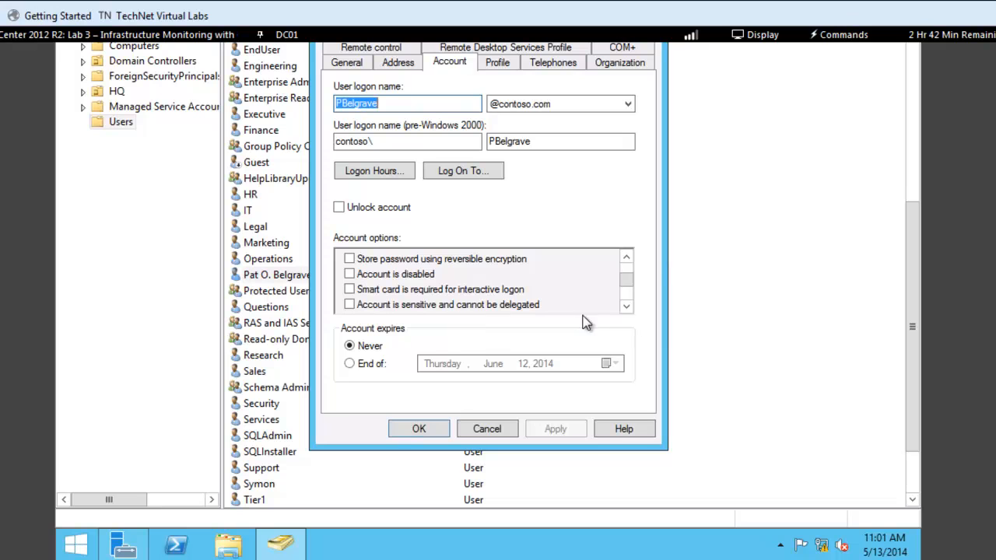
left_click(626, 309)
left_click(625, 308)
left_click(626, 308)
left_click(626, 308)
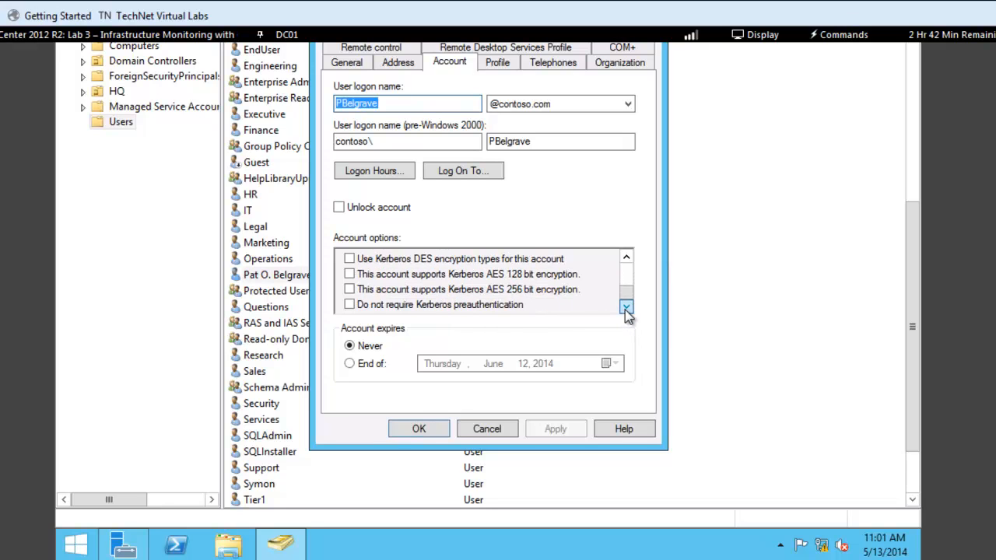
left_click(628, 258)
left_click(628, 259)
left_click(627, 258)
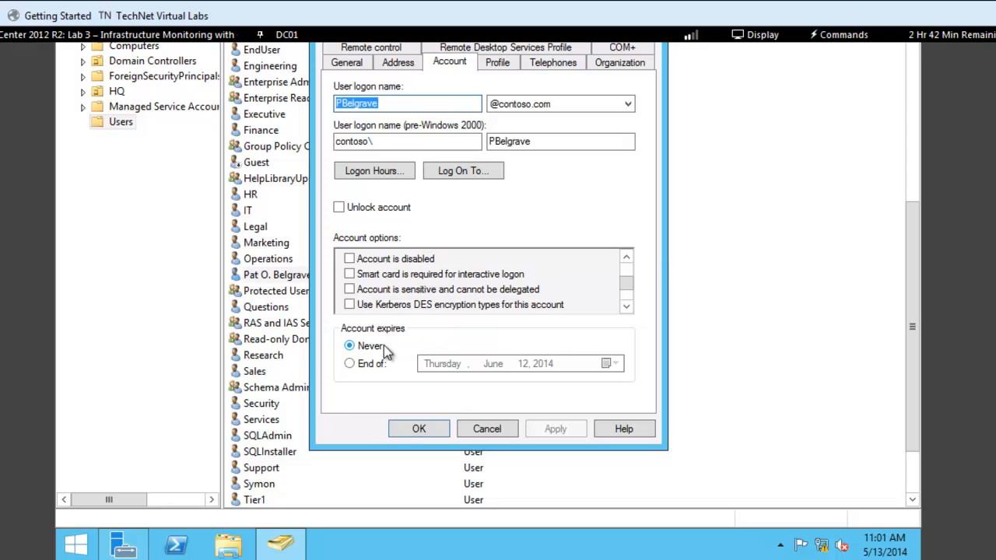
Switch the account expiry to an end date, open its calendar, and revert it to Never
left_click(350, 364)
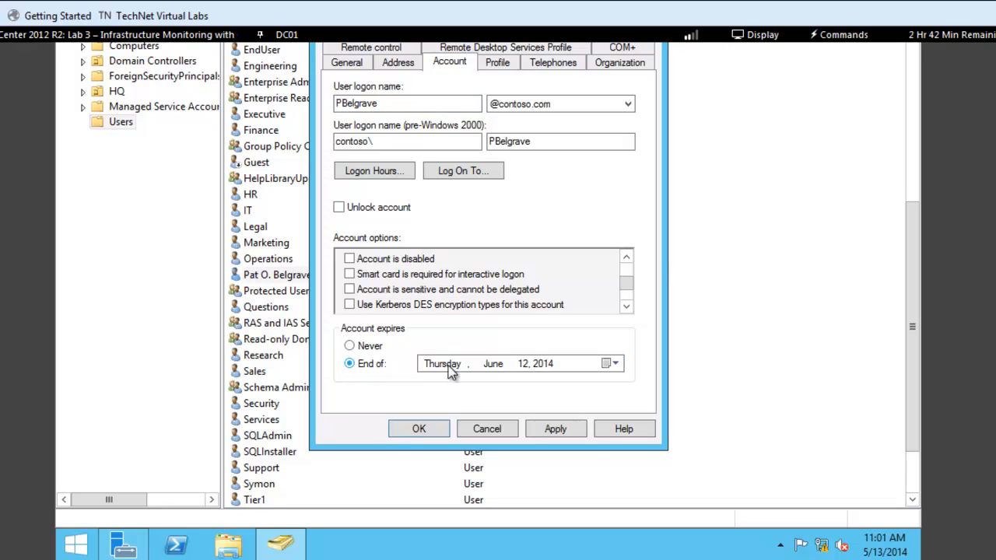
left_click(614, 365)
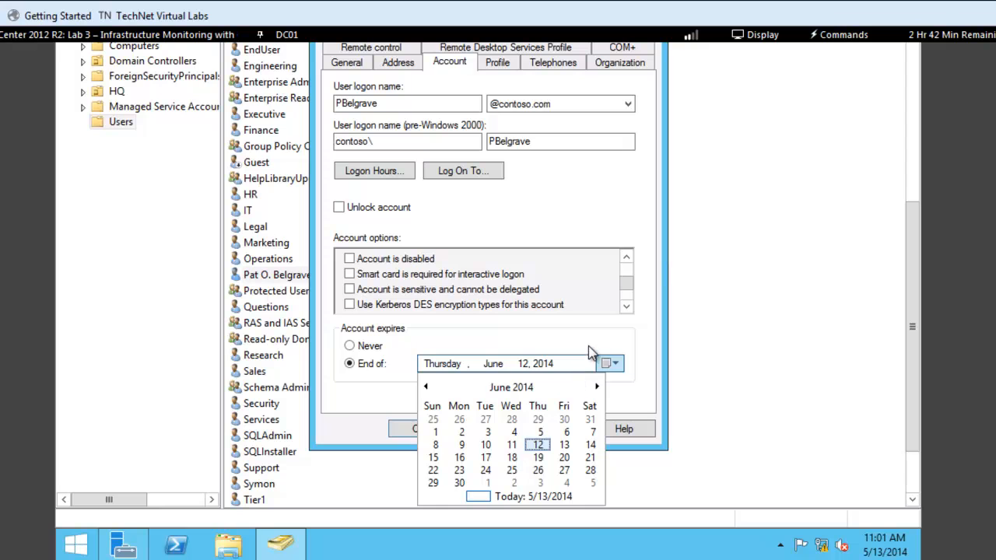
left_click(588, 341)
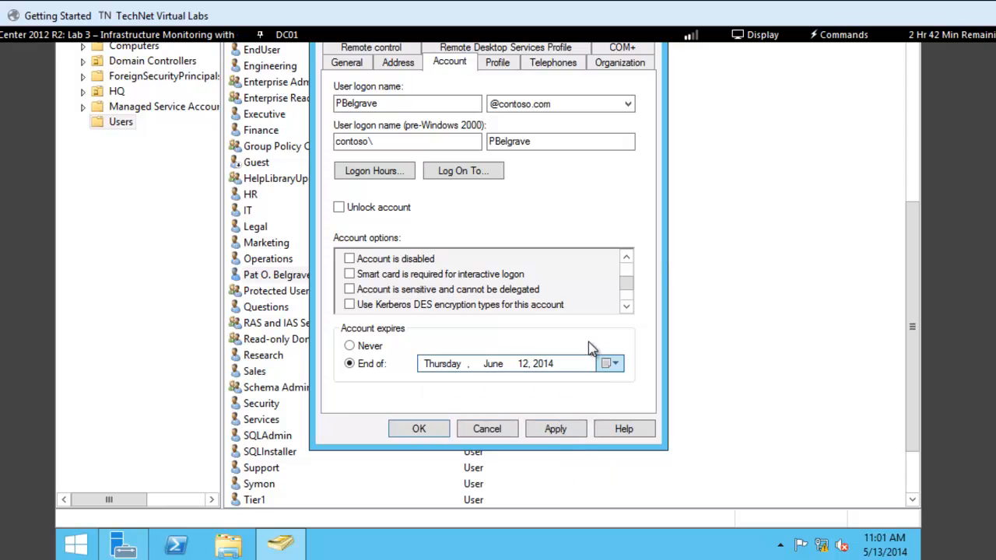
left_click(351, 345)
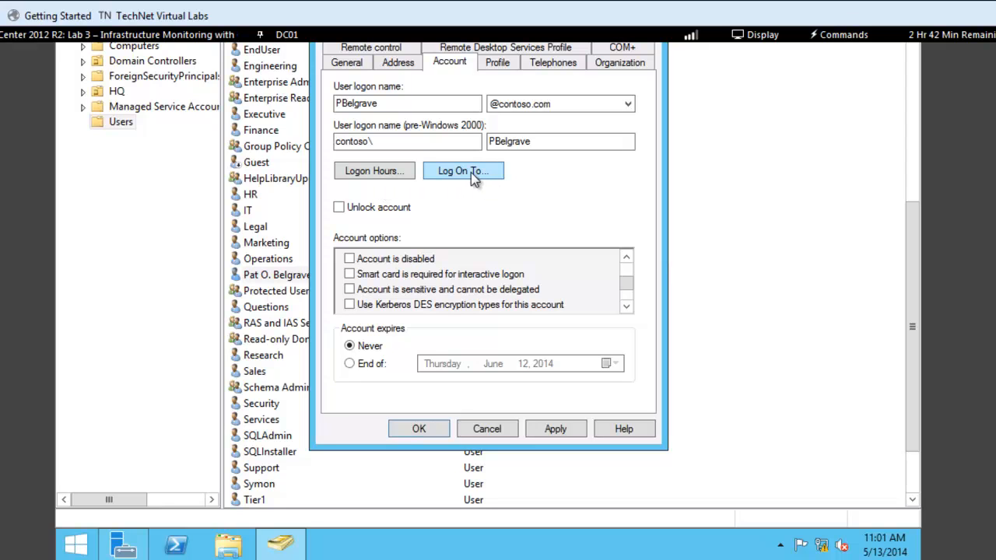
Restrict the user's logon hours to Monday through Friday from 4:00 PM to 10:00 PM
left_click(386, 171)
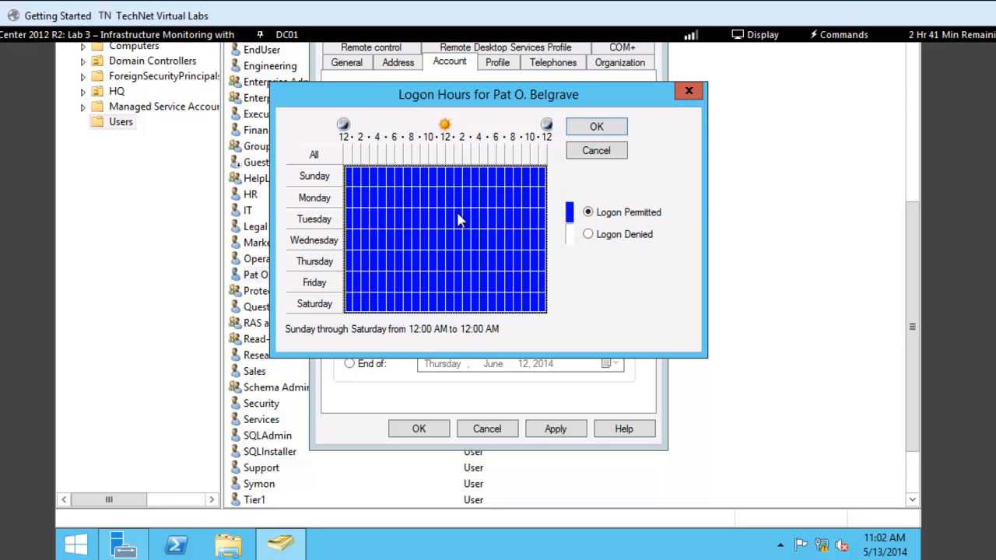
left_click(588, 235)
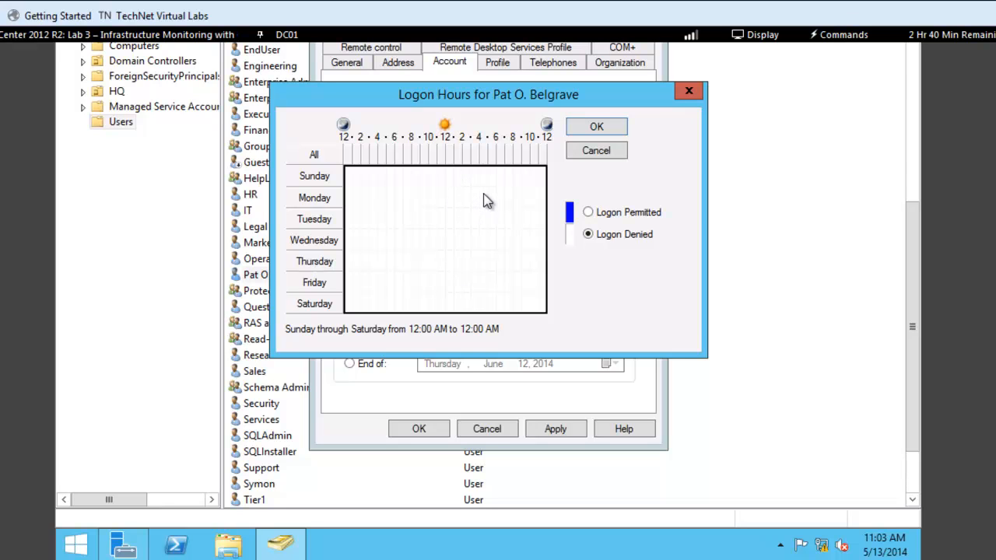
left_click_drag(484, 195, 525, 286)
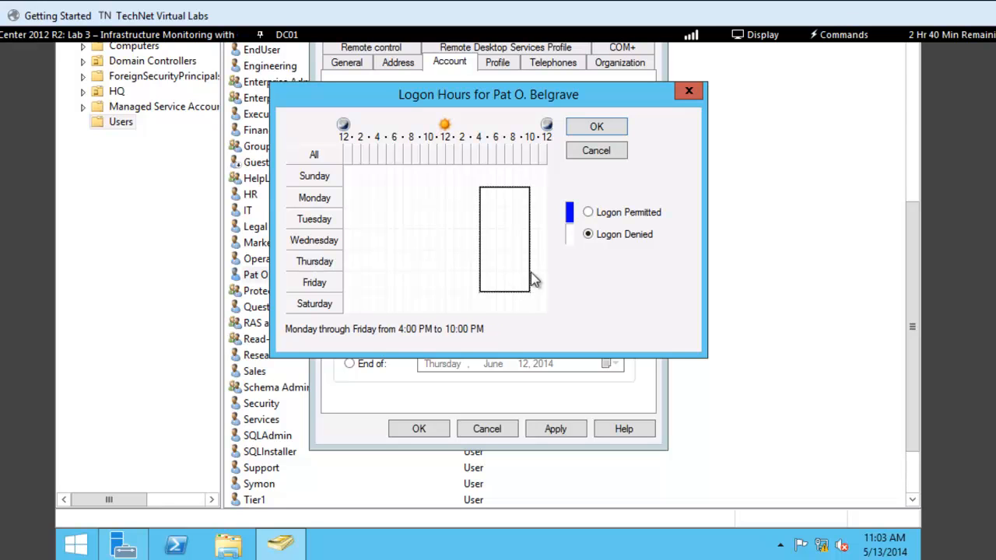
left_click(589, 214)
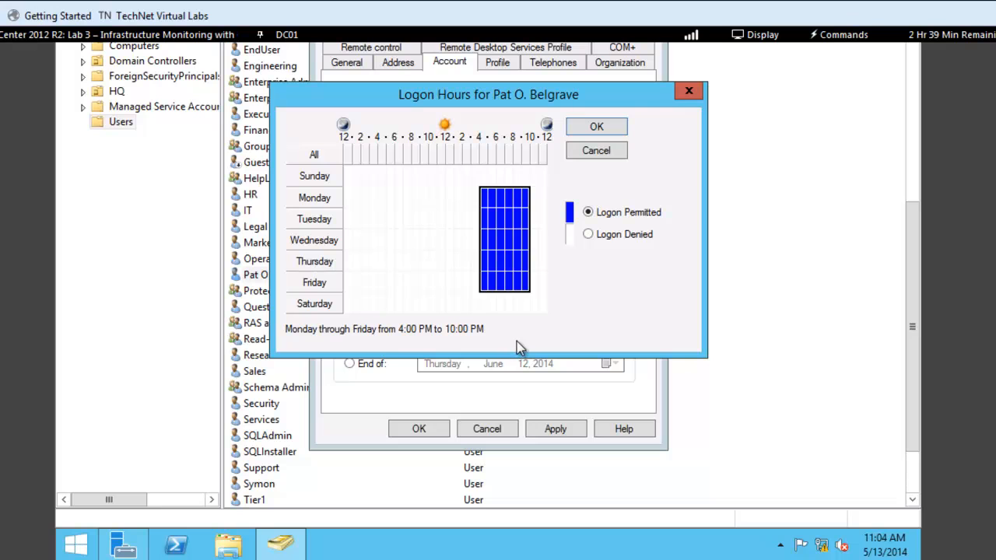
left_click(596, 127)
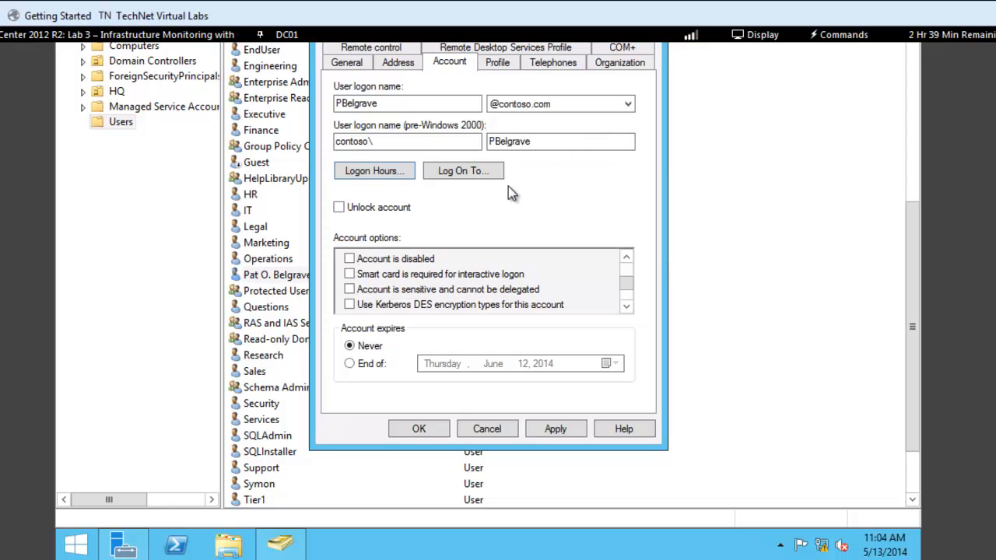
Open the Logon Workstations dialog, toggle the computer restriction option, and cancel it
left_click(463, 171)
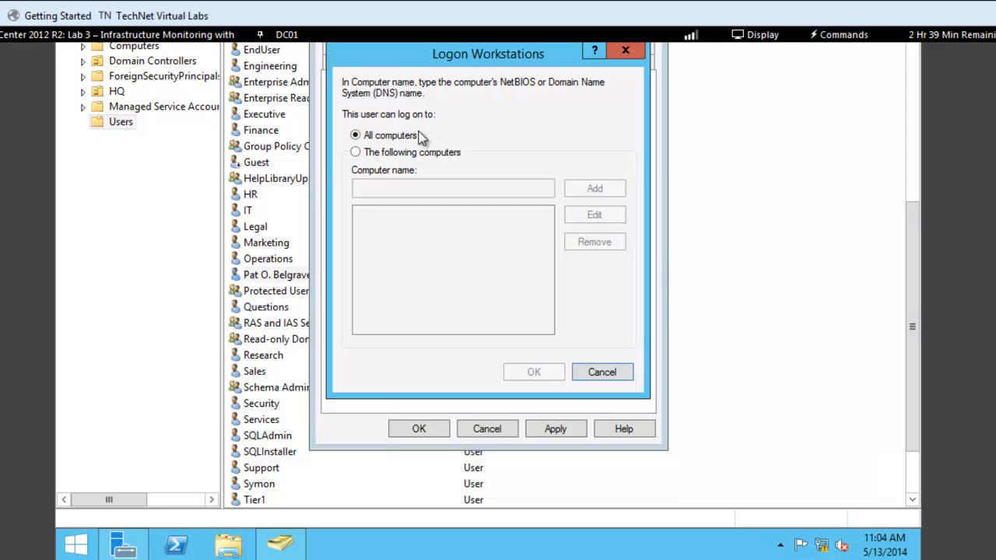
left_click(357, 154)
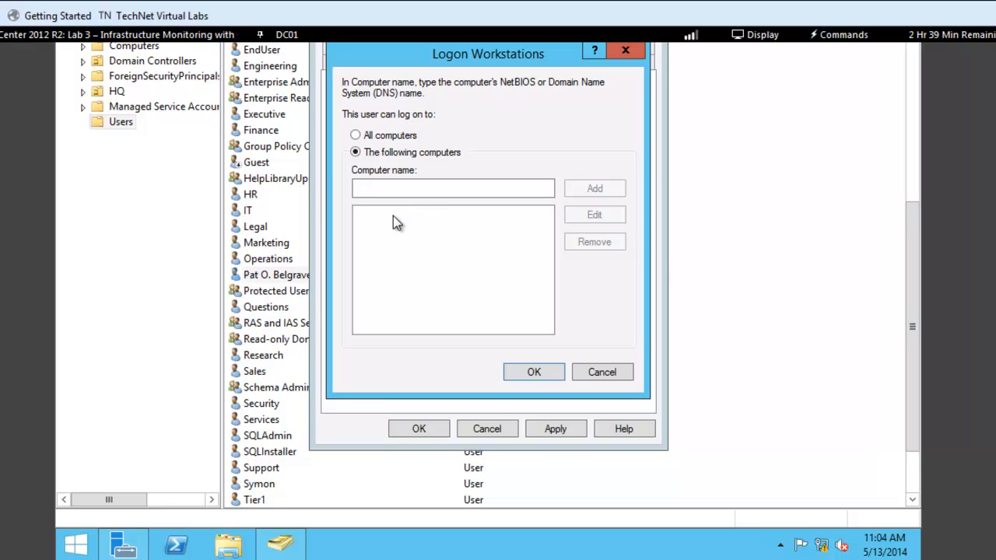
left_click(357, 136)
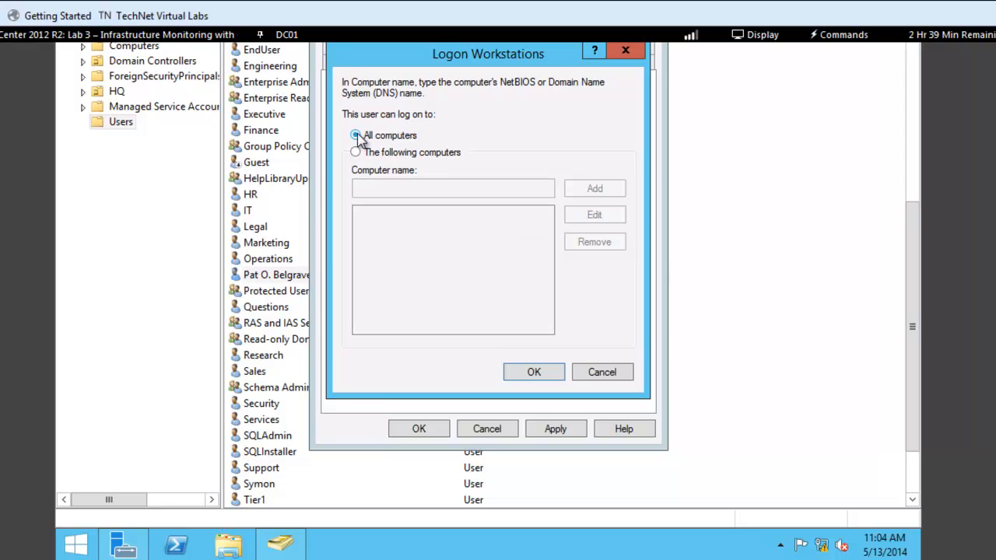
left_click(603, 372)
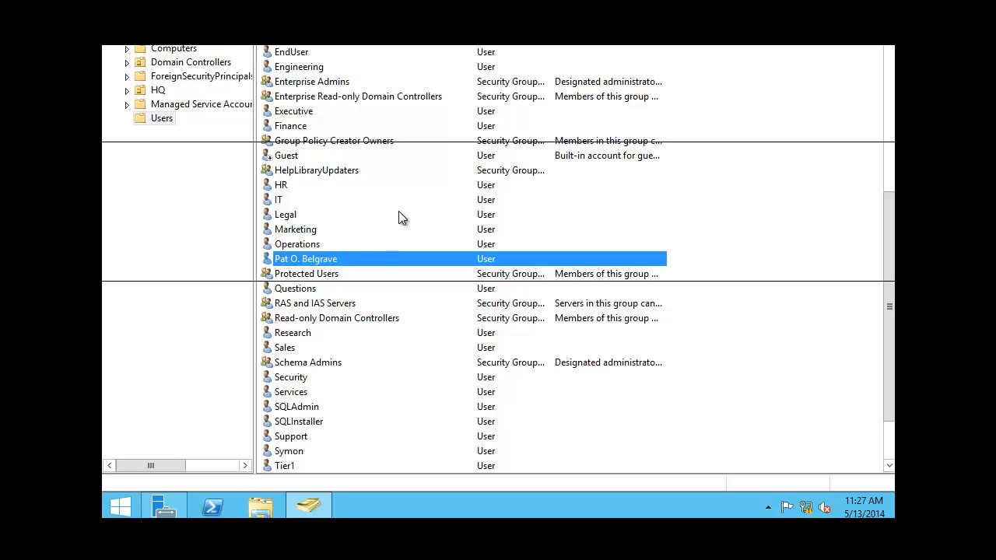
Copy the user account and enter the new user's first name, initials and last name
right_click(317, 259)
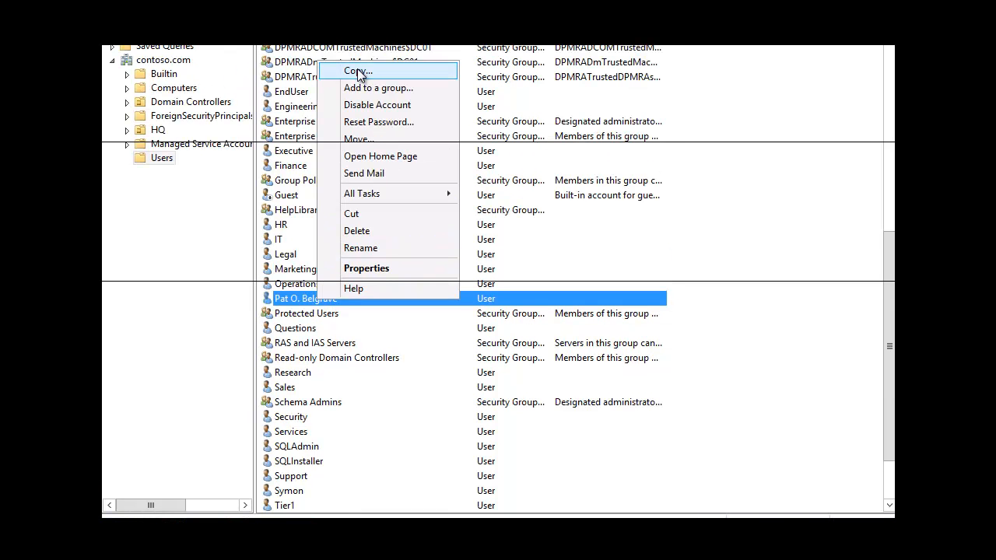
left_click(358, 72)
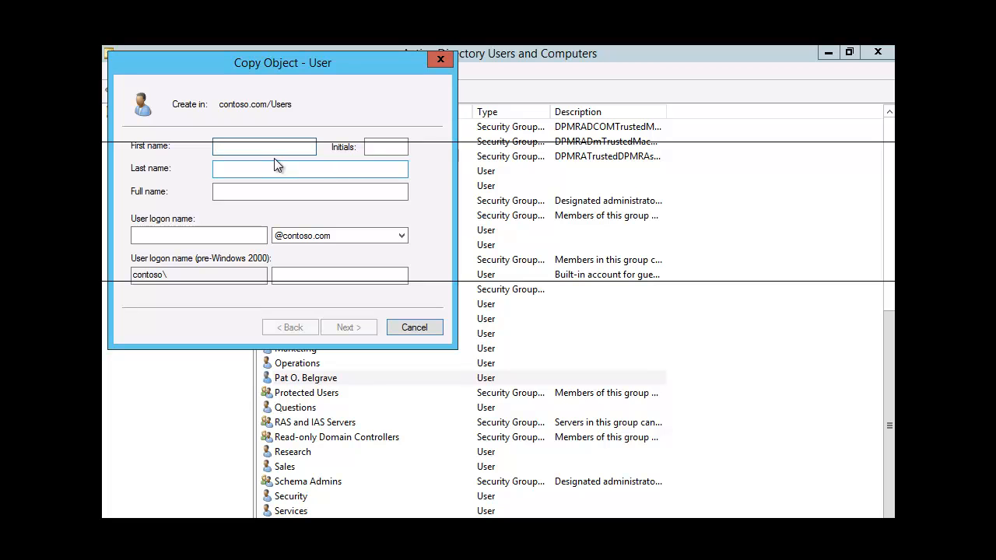
left_click(403, 151)
type("H")
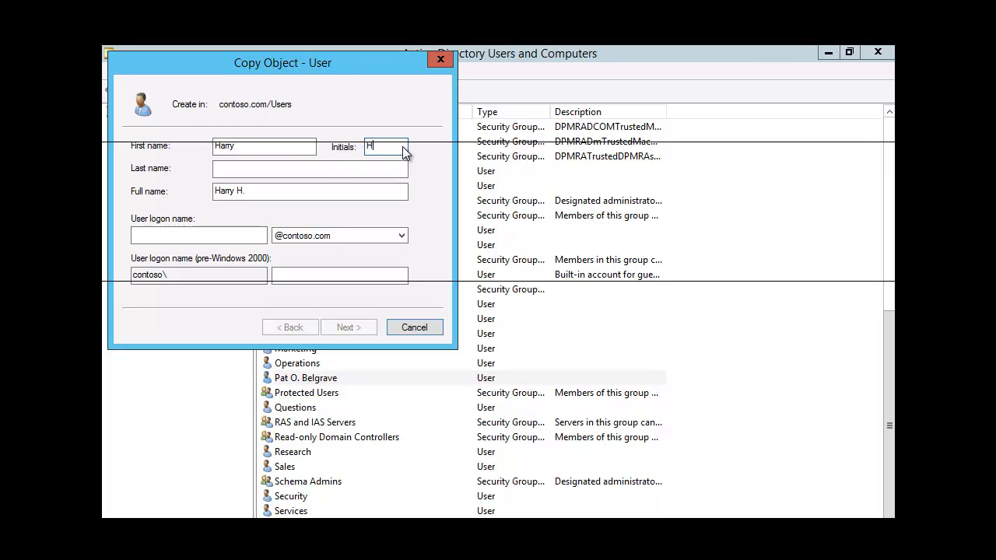
left_click(289, 172)
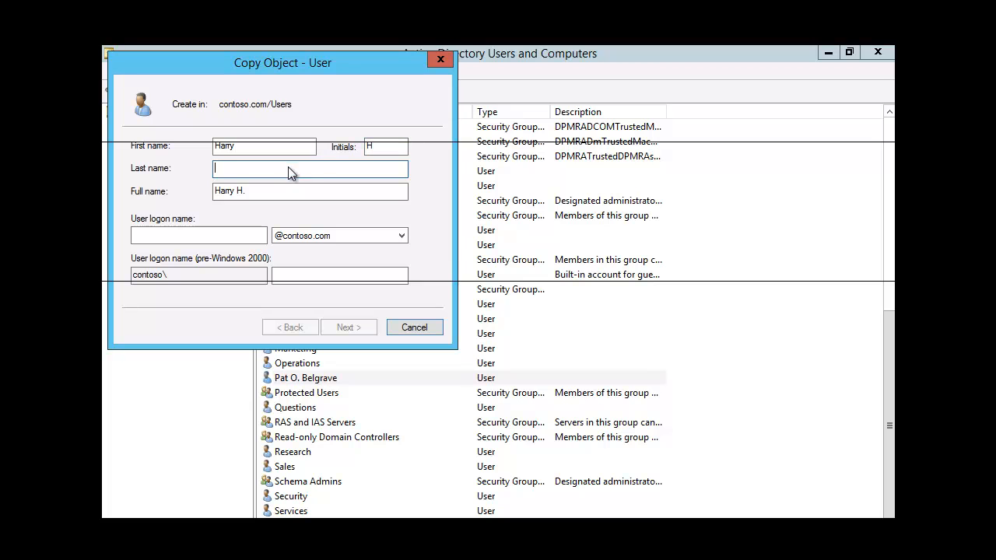
Enter the copied user's logon name and continue to the password page
left_click(221, 238)
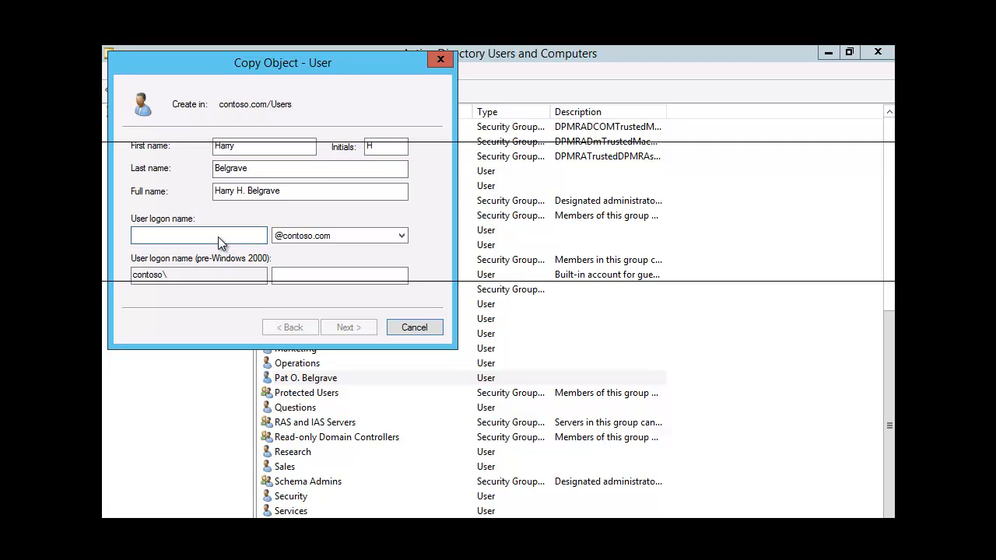
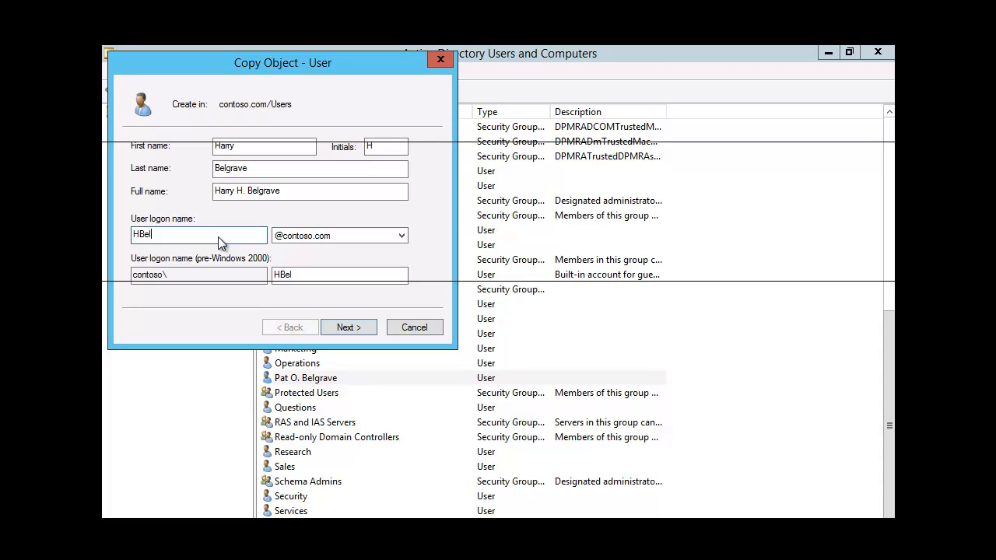
left_click(353, 327)
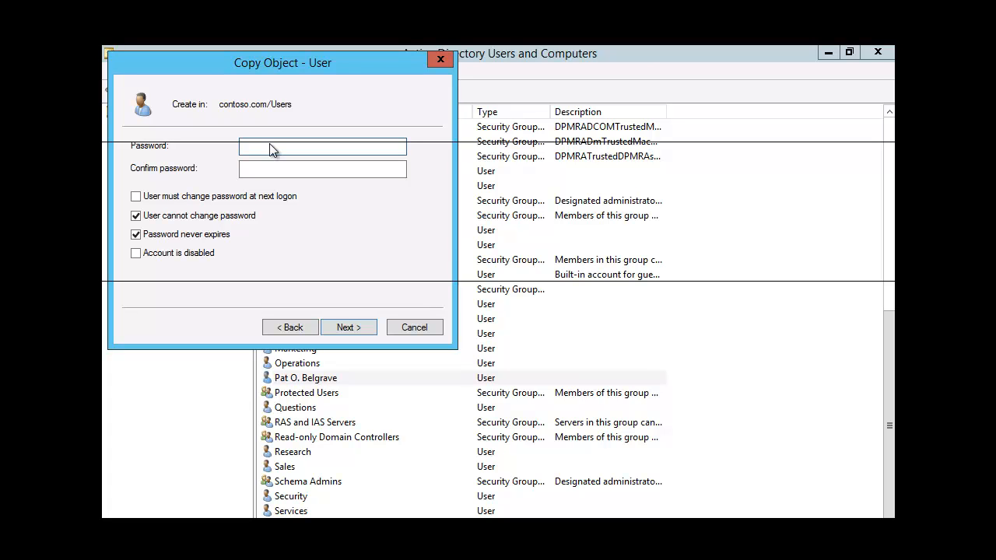
Enter and confirm the copied user's account password
type("•••••••••")
left_click(295, 171)
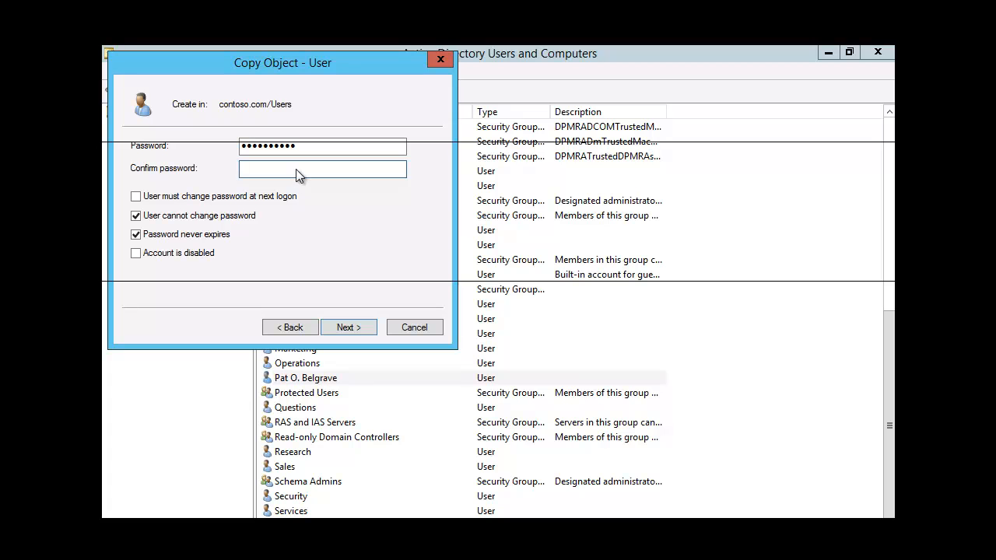
type("•••••••••••")
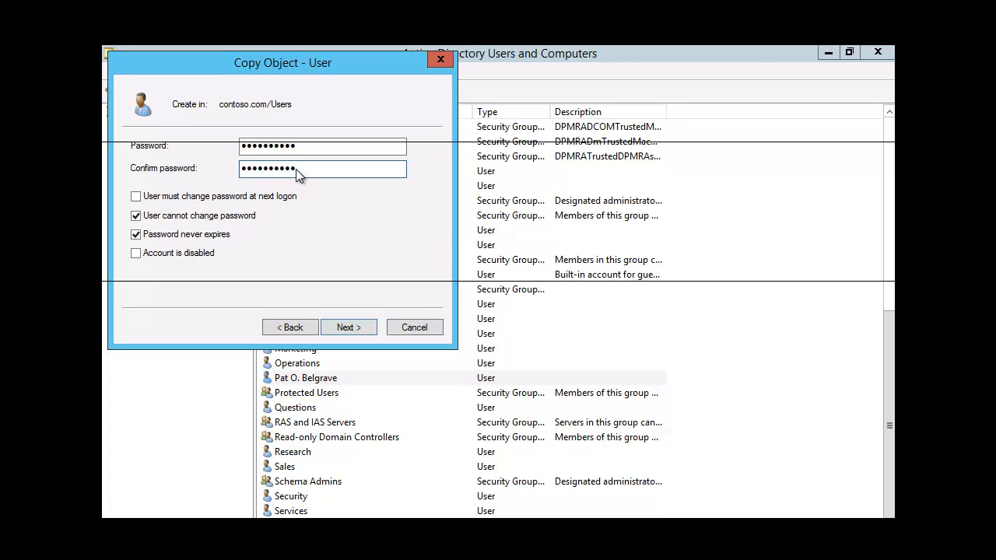